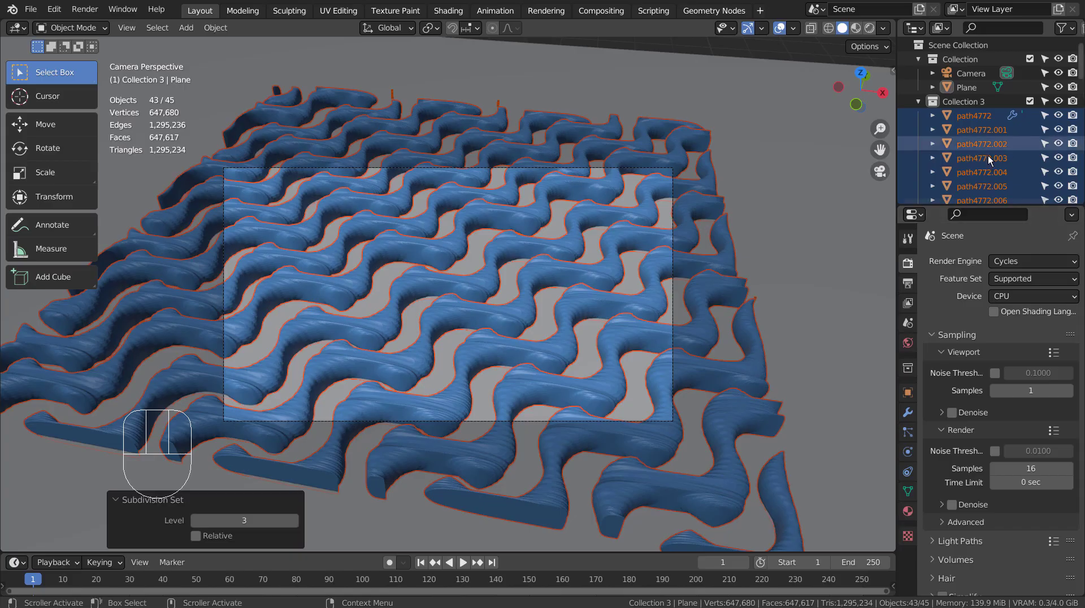
Step: Undo the Subdivision Set on the blue wave strips to restore their unsubdivided extruded mesh
{"action": "mouse_move", "coordinate": [747, 238]}
{"action": "middle_mouse_down"}
{"action": "mouse_move", "coordinate": [739, 303]}
{"action": "mouse_move", "coordinate": [670, 320]}
{"action": "mouse_move", "coordinate": [699, 334]}
{"action": "mouse_move", "coordinate": [705, 366]}
{"action": "mouse_move", "coordinate": [690, 339]}
{"action": "mouse_move", "coordinate": [576, 317]}
{"action": "mouse_move", "coordinate": [464, 248]}
{"action": "mouse_move", "coordinate": [380, 232]}
{"action": "mouse_move", "coordinate": [433, 260]}
{"action": "mouse_move", "coordinate": [650, 314]}
{"action": "mouse_move", "coordinate": [717, 311]}
{"action": "mouse_move", "coordinate": [737, 242]}
{"action": "mouse_move", "coordinate": [714, 297]}
{"action": "mouse_move", "coordinate": [659, 327]}
{"action": "middle_mouse_up"}
{"action": "key", "text": "ctrl+z"}
{"action": "key", "text": "ctrl+z"}
{"action": "scroll", "coordinate": [704, 318], "scroll_direction": "down", "scroll_amount": 5}
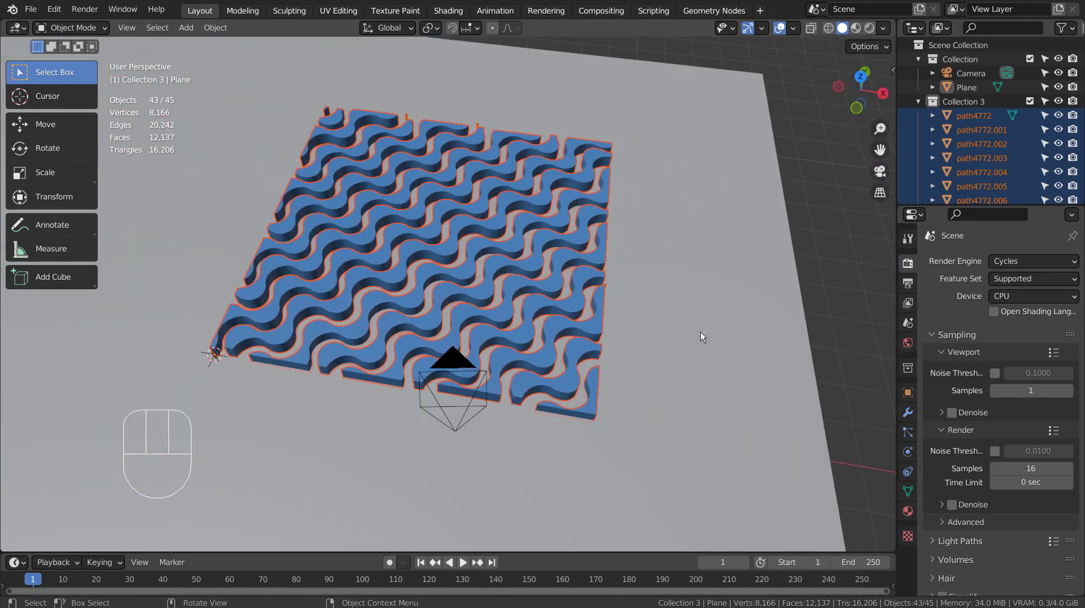
Step: Exclude the old wave-pattern collection and hide the grey ground plane
{"action": "left_click", "coordinate": [1034, 102]}
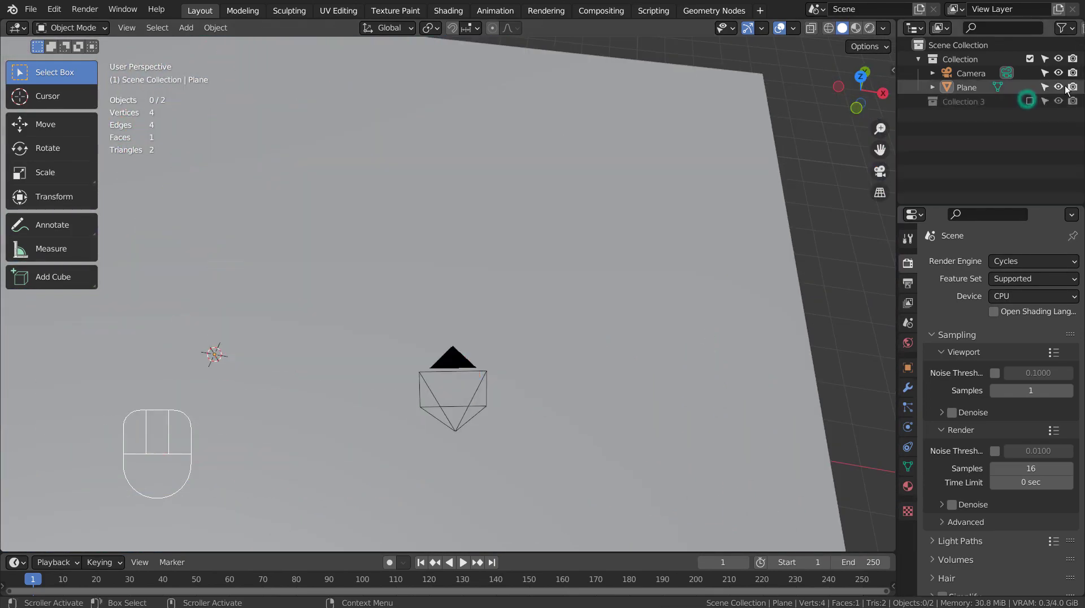
{"action": "left_click", "coordinate": [1059, 87]}
{"action": "middle_click_drag", "start_coordinate": [400, 314], "coordinate": [521, 293], "text": "shift"}
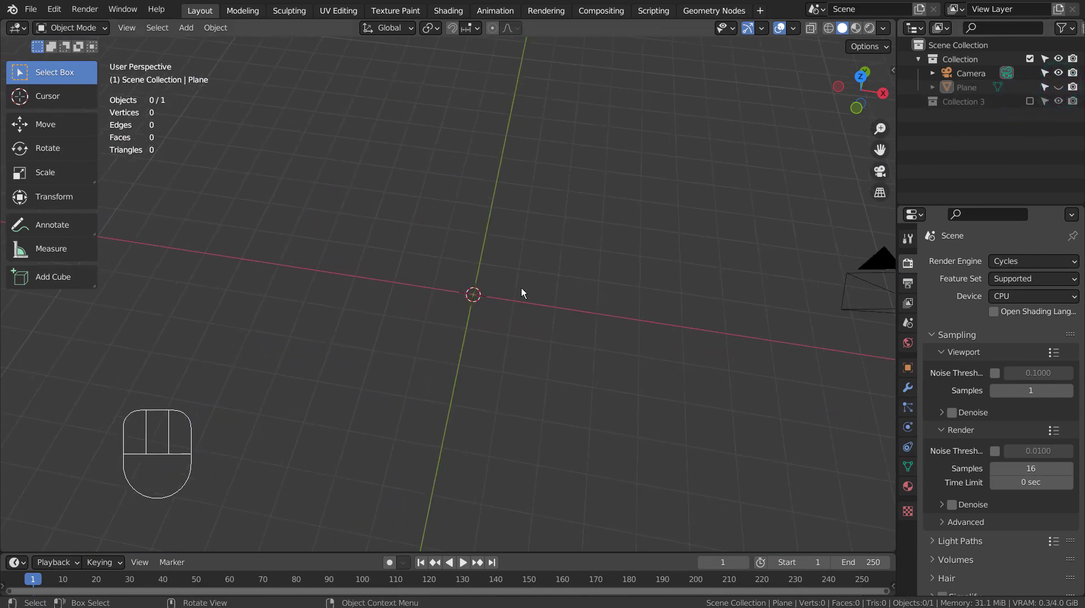
Step: Import the wave-pattern SVG file as Scalable Vector Graphics
{"action": "left_click", "coordinate": [41, 10]}
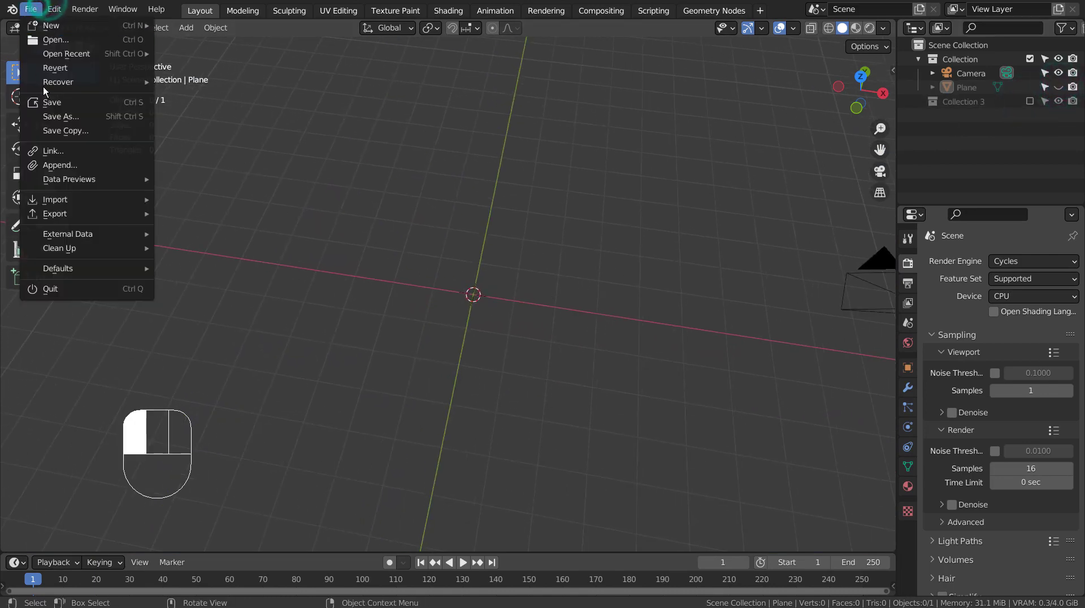
{"action": "mouse_move", "coordinate": [85, 199]}
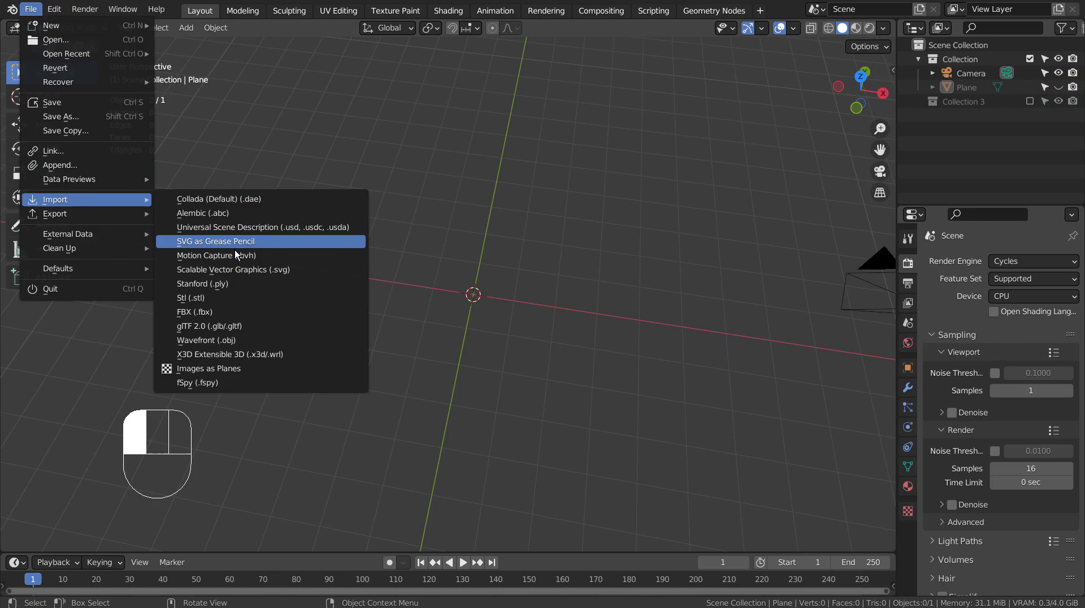
{"action": "left_click", "coordinate": [236, 271]}
{"action": "left_click", "coordinate": [455, 207]}
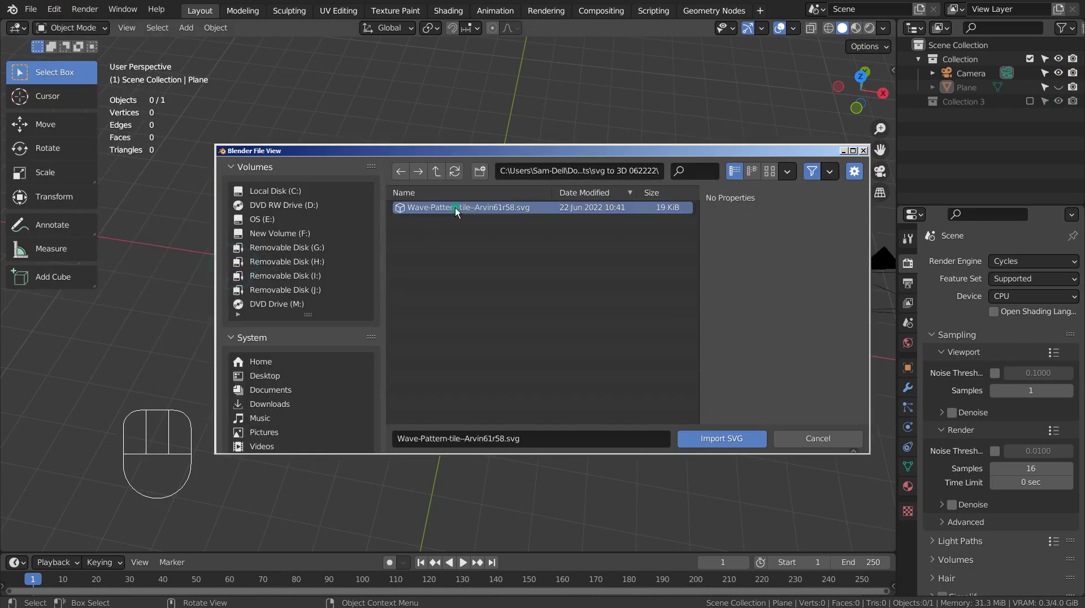
{"action": "left_click", "coordinate": [748, 440]}
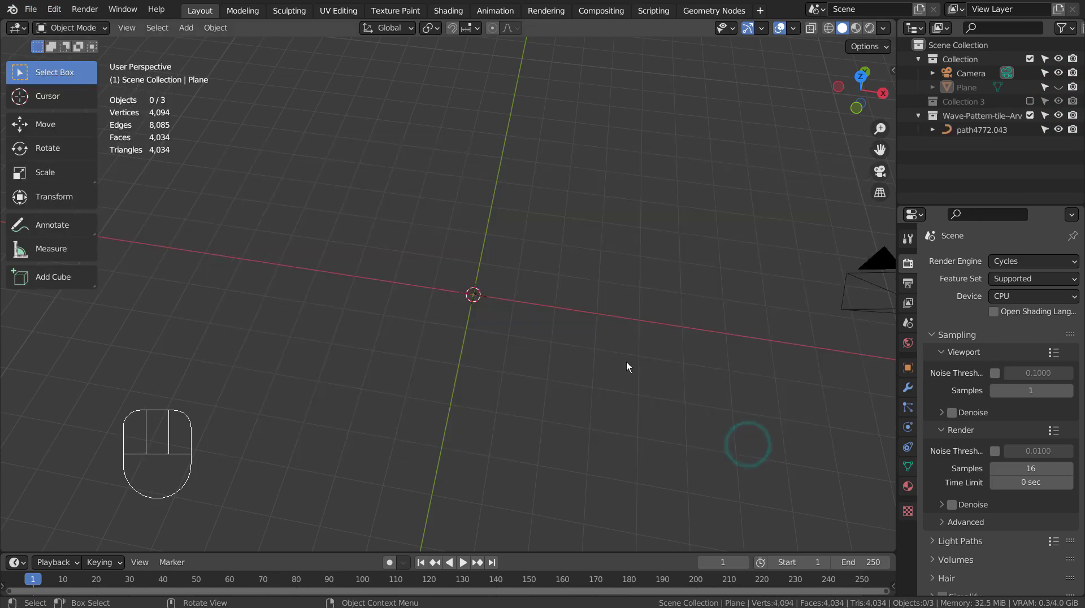
Step: Box-select the imported curves and scale them up twice, then view from the top
{"action": "key", "text": "b"}
{"action": "left_click_drag", "start_coordinate": [407, 234], "coordinate": [593, 376]}
{"action": "key", "text": "s"}
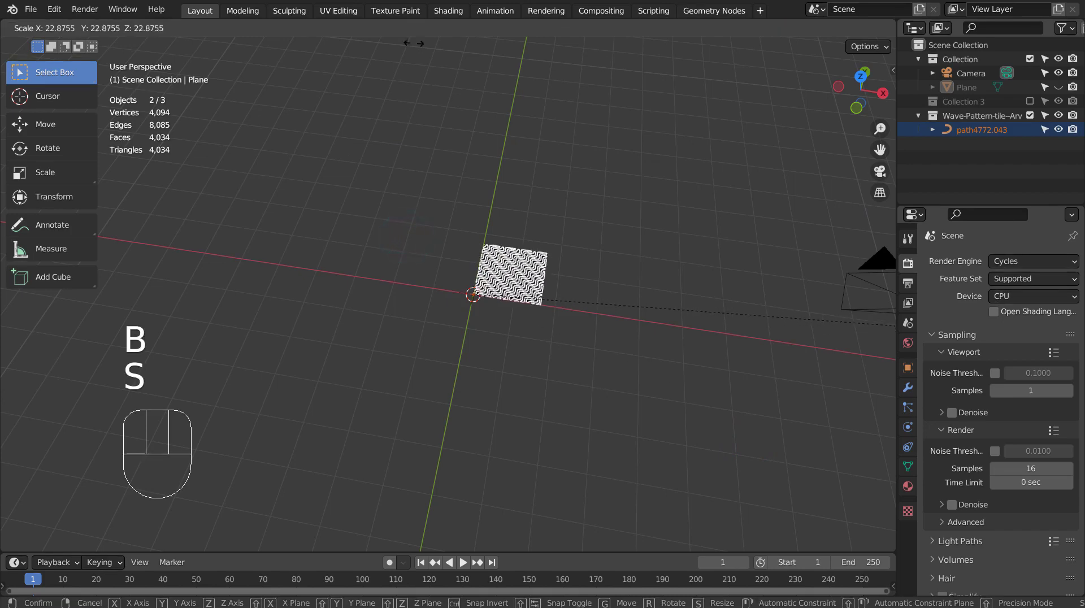
{"action": "left_click", "coordinate": [357, 274]}
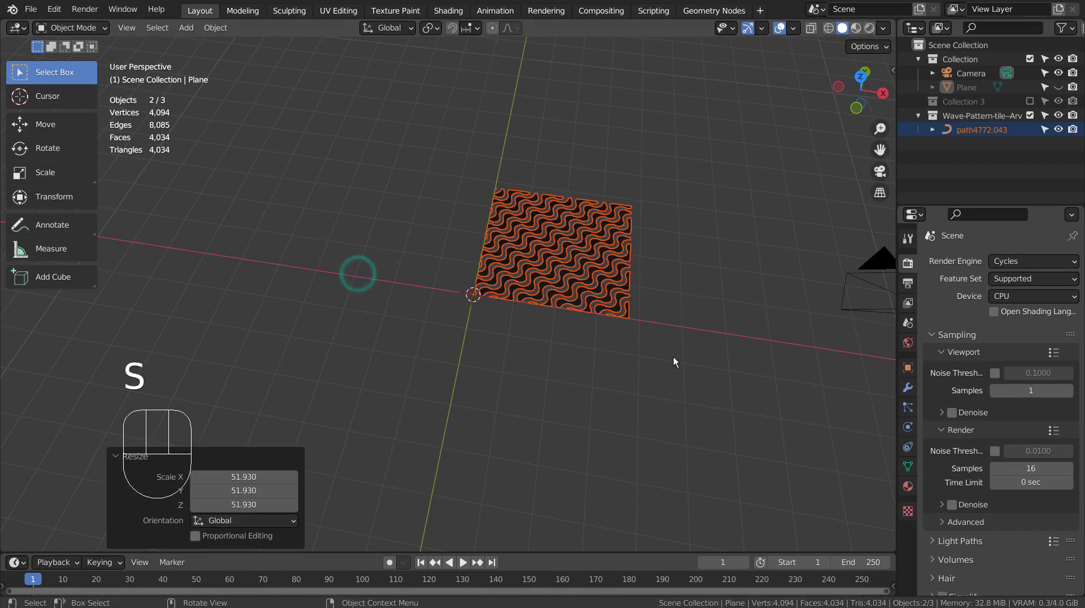
{"action": "key", "text": "s"}
{"action": "left_click", "coordinate": [65, 417]}
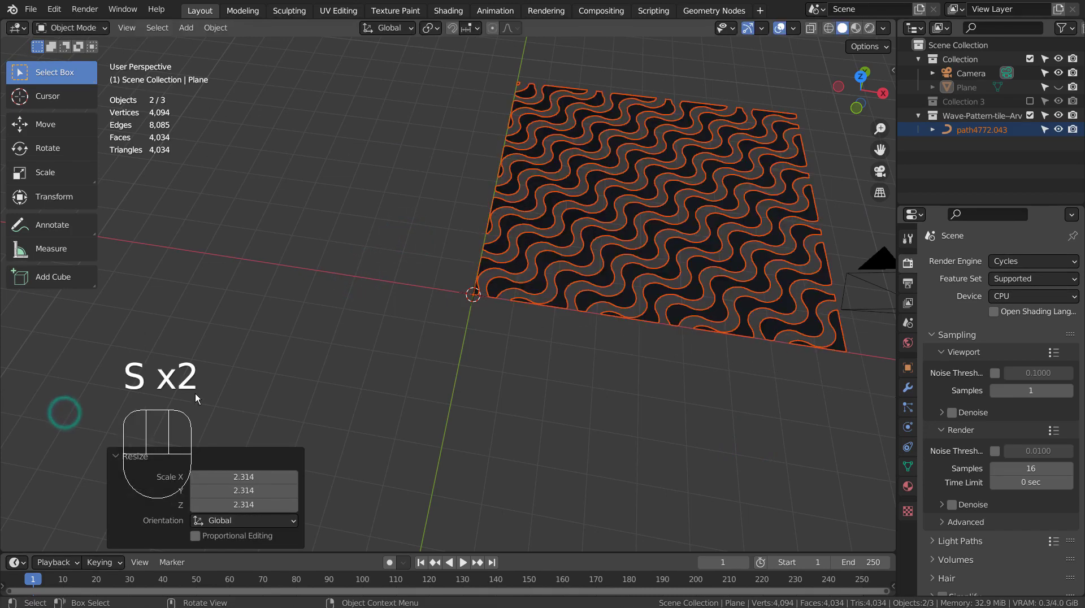
{"action": "key", "text": "KP_7"}
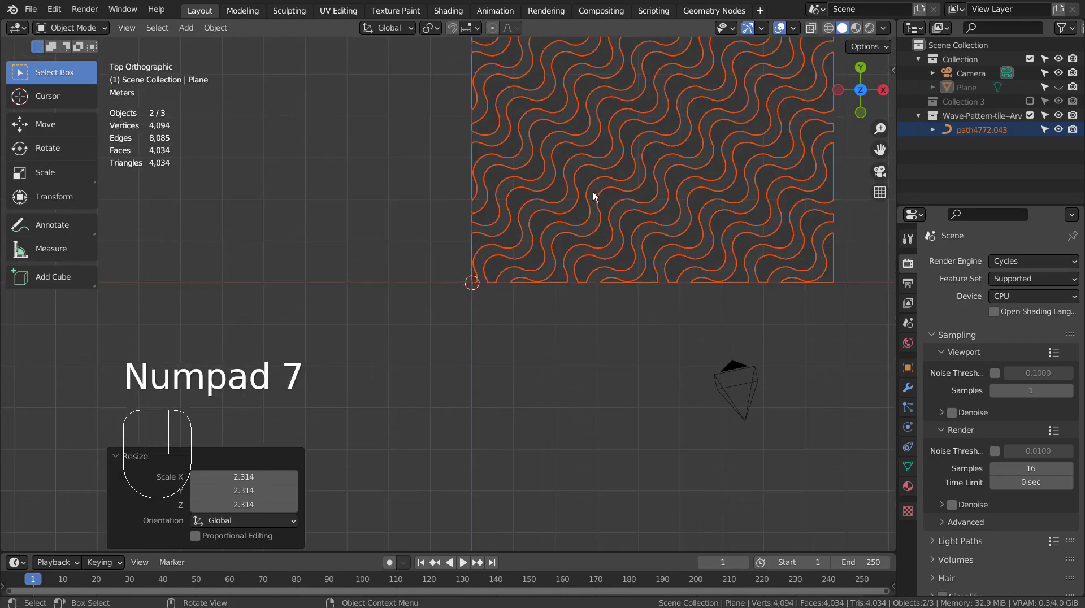
Step: Move the imported wave pattern onto the origin and inspect it in perspective
{"action": "key", "text": "g"}
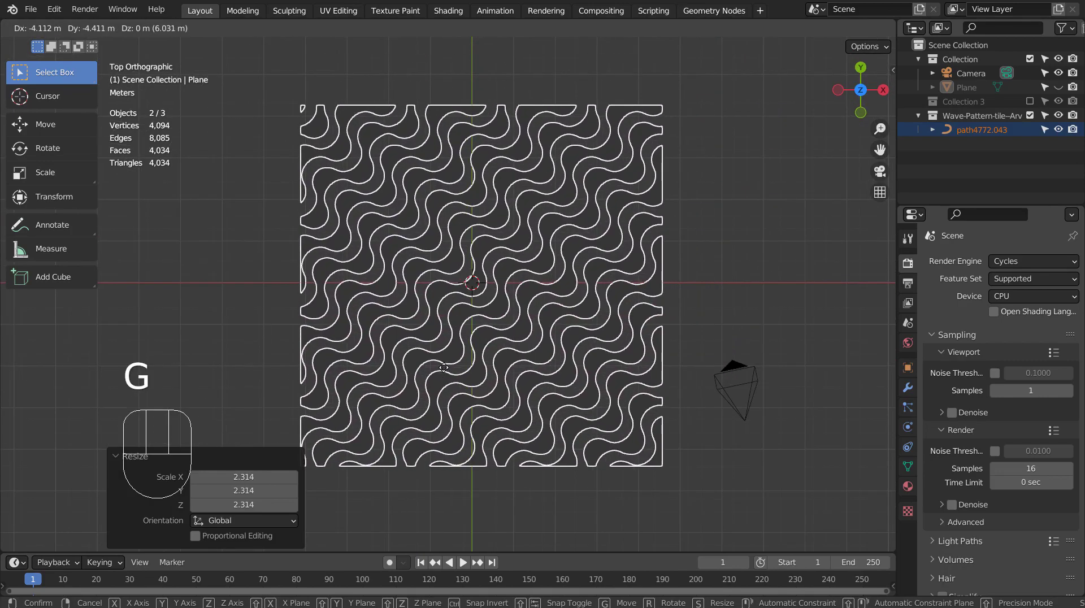
{"action": "left_click", "coordinate": [443, 357]}
{"action": "mouse_move", "coordinate": [702, 442]}
{"action": "middle_mouse_down"}
{"action": "mouse_move", "coordinate": [562, 363]}
{"action": "mouse_move", "coordinate": [637, 330]}
{"action": "mouse_move", "coordinate": [433, 429]}
{"action": "mouse_move", "coordinate": [527, 405]}
{"action": "mouse_move", "coordinate": [628, 404]}
{"action": "mouse_move", "coordinate": [418, 427]}
{"action": "mouse_move", "coordinate": [523, 448]}
{"action": "middle_mouse_up"}
{"action": "scroll", "coordinate": [637, 330], "scroll_direction": "up", "scroll_amount": 4}
{"action": "scroll", "coordinate": [435, 436], "scroll_direction": "down", "scroll_amount": 5}
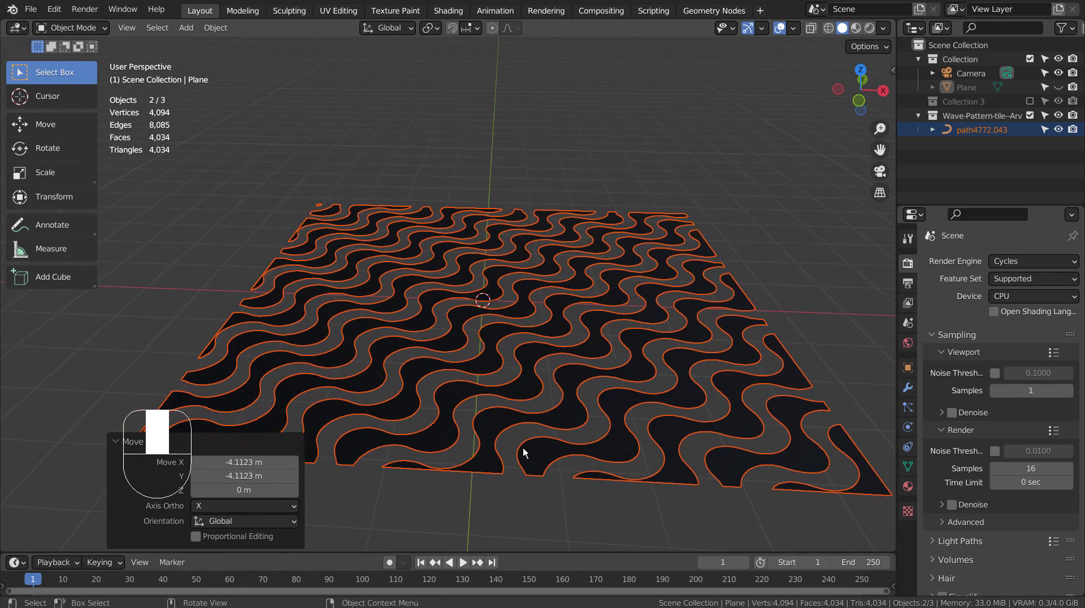
{"action": "key", "text": "Tab"}
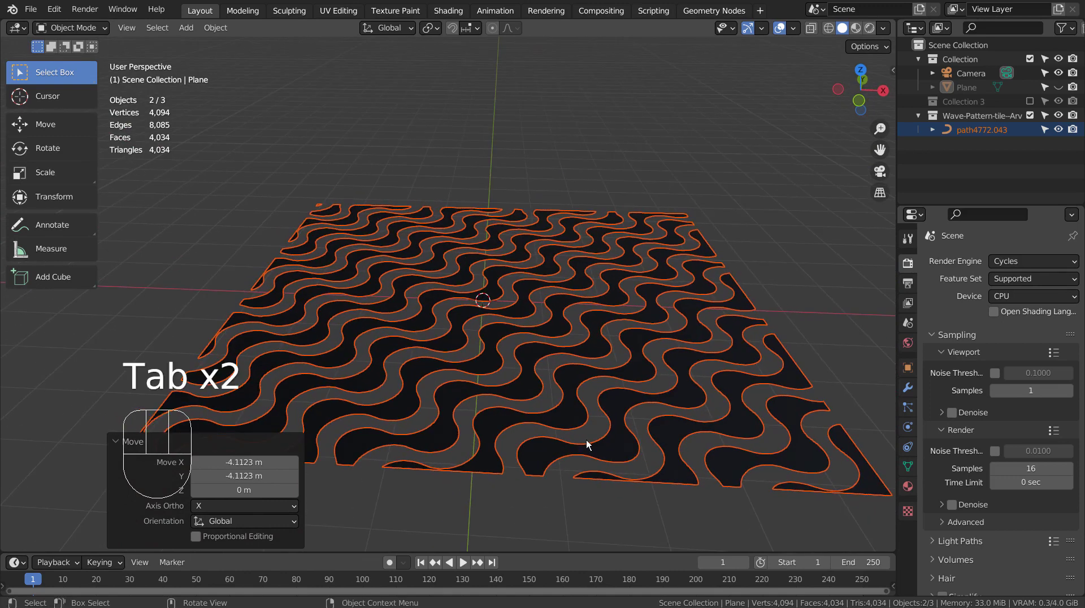
Step: Expand the Geometry settings in Object Data properties for curve path4772.043
{"action": "left_click", "coordinate": [907, 467]}
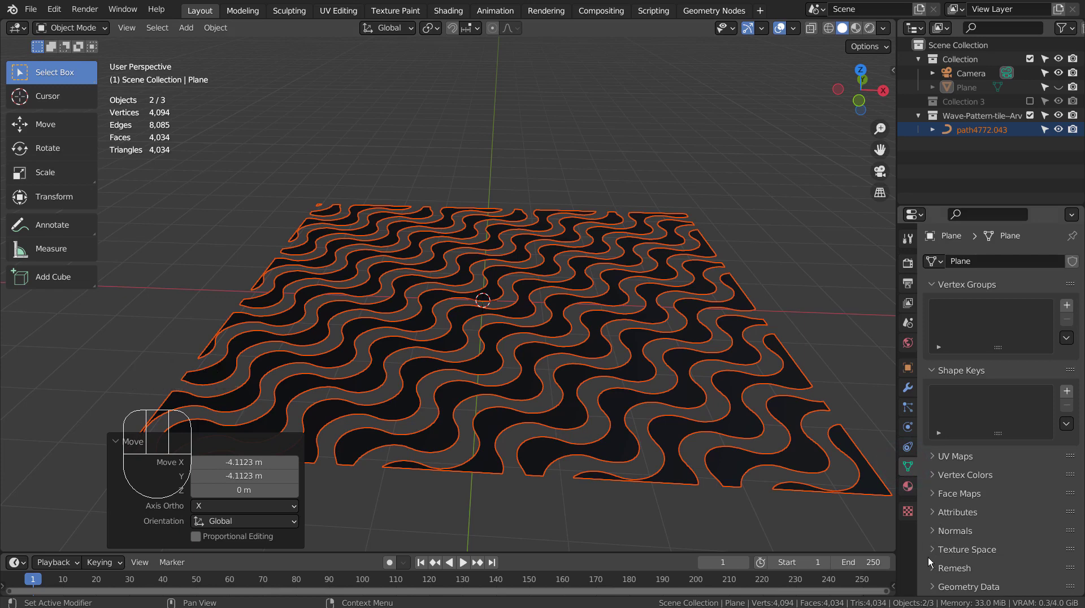
{"action": "scroll", "coordinate": [928, 520], "scroll_direction": "down", "scroll_amount": 3}
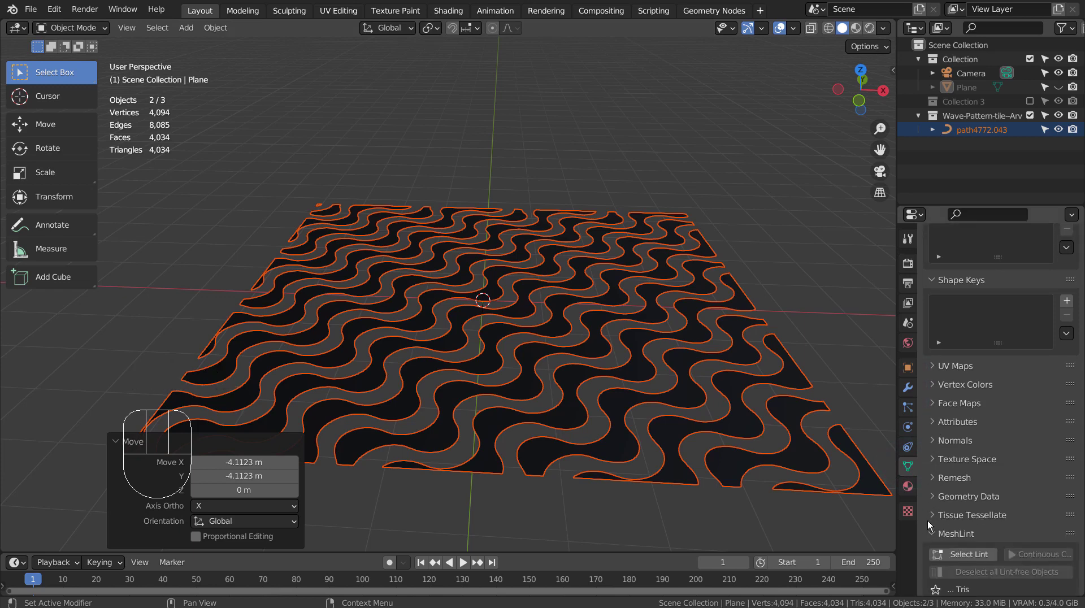
{"action": "scroll", "coordinate": [936, 474], "scroll_direction": "down", "scroll_amount": 2}
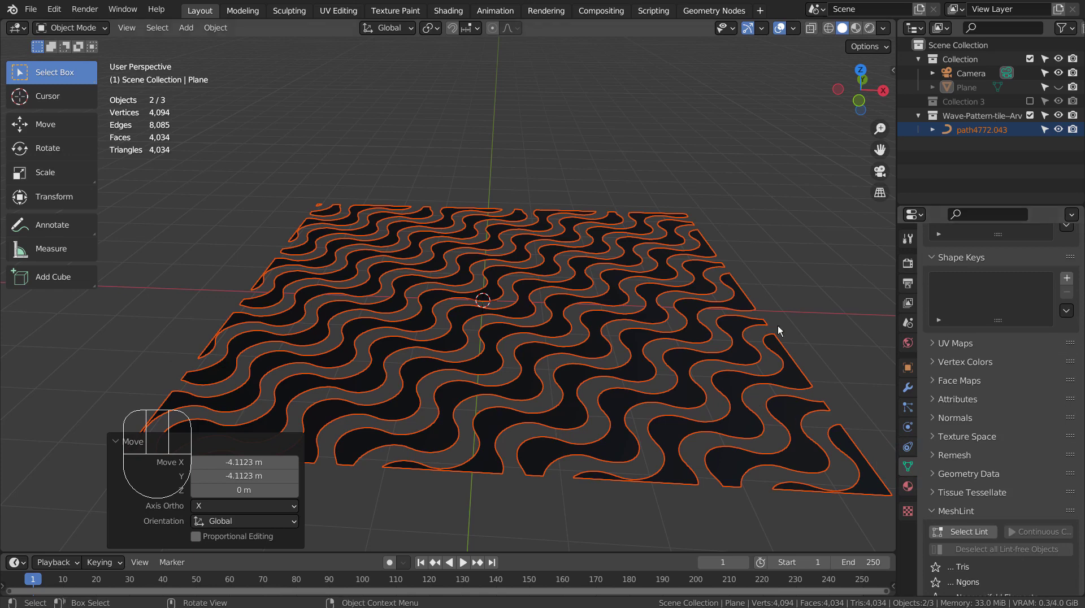
{"action": "left_click", "coordinate": [982, 130]}
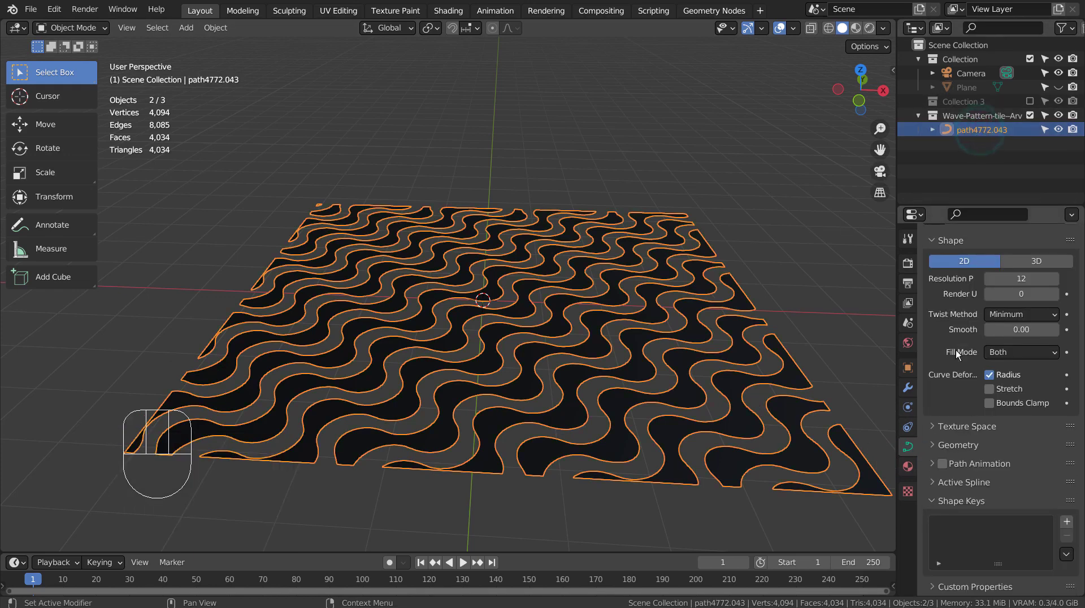
{"action": "left_click", "coordinate": [931, 445]}
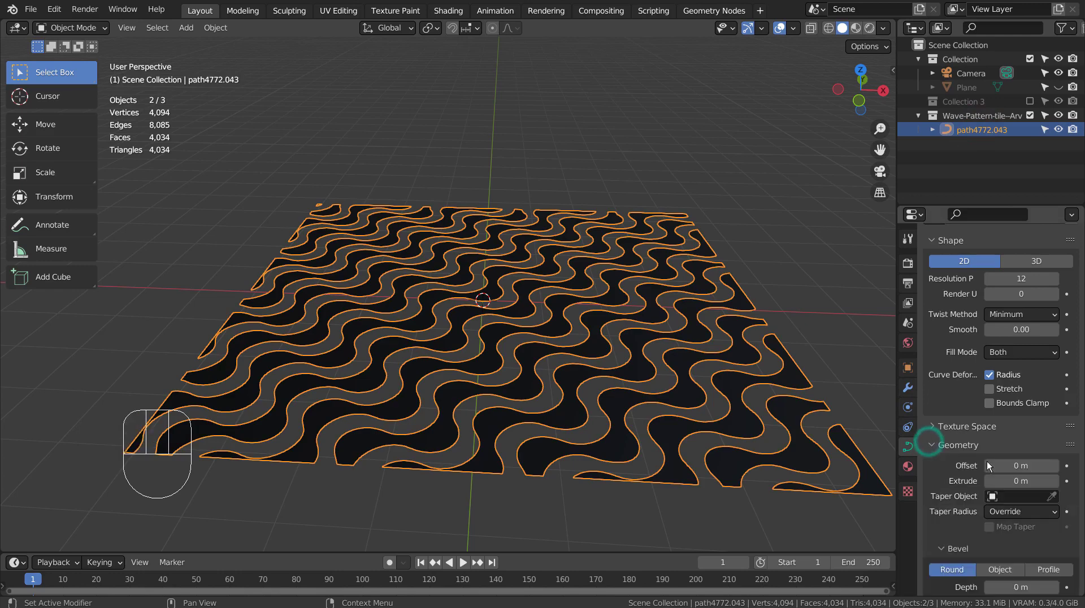
{"action": "left_click_drag", "start_coordinate": [1017, 479], "coordinate": [1023, 481], "text": "shift"}
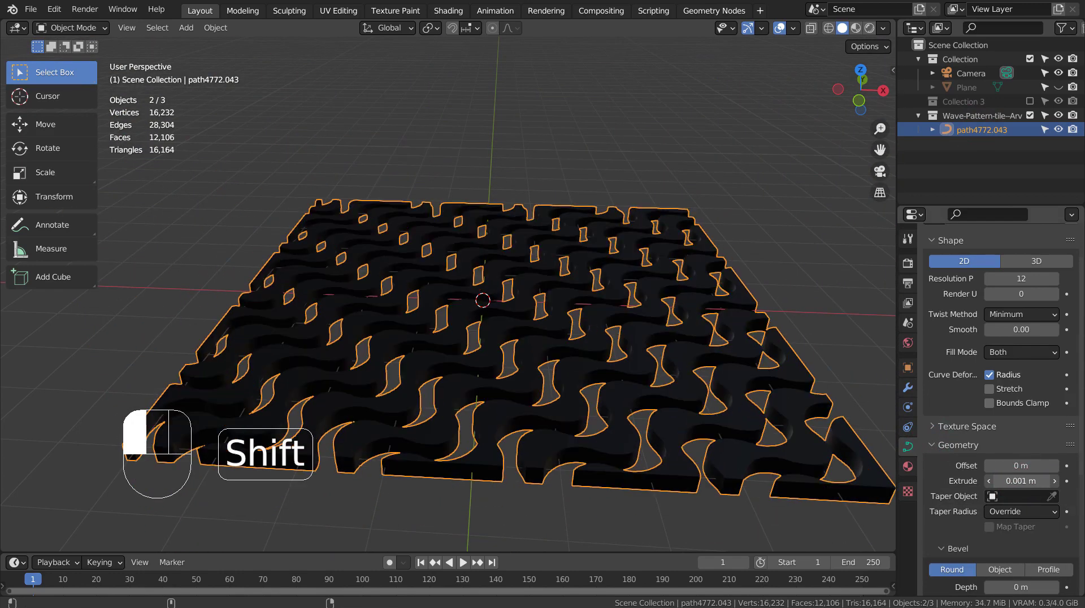
{"action": "mouse_move", "coordinate": [792, 390]}
{"action": "middle_mouse_down"}
{"action": "mouse_move", "coordinate": [659, 392]}
{"action": "mouse_move", "coordinate": [558, 347]}
{"action": "mouse_move", "coordinate": [761, 395]}
{"action": "mouse_move", "coordinate": [850, 374]}
{"action": "mouse_move", "coordinate": [735, 444]}
{"action": "middle_mouse_up"}
{"action": "scroll", "coordinate": [528, 359], "scroll_direction": "up", "scroll_amount": 3}
{"action": "scroll", "coordinate": [529, 361], "scroll_direction": "up", "scroll_amount": 3}
{"action": "key", "text": "Tab"}
{"action": "key", "text": "a"}
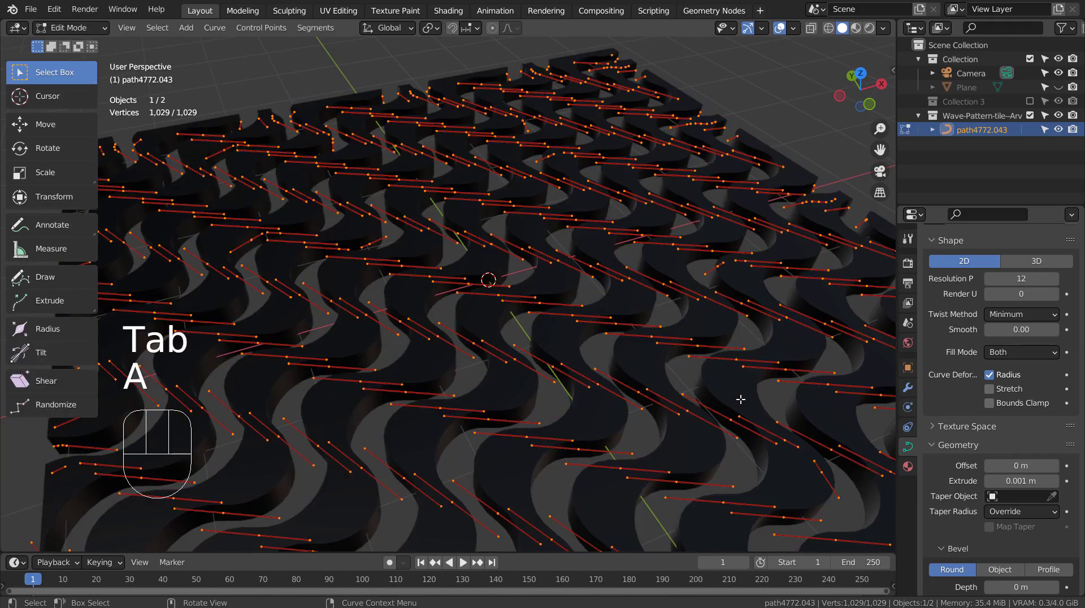
{"action": "scroll", "coordinate": [740, 400], "scroll_direction": "down", "scroll_amount": 6}
{"action": "mouse_move", "coordinate": [740, 400]}
{"action": "middle_mouse_down"}
{"action": "mouse_move", "coordinate": [703, 405]}
{"action": "mouse_move", "coordinate": [670, 443]}
{"action": "mouse_move", "coordinate": [582, 450]}
{"action": "mouse_move", "coordinate": [542, 436]}
{"action": "mouse_move", "coordinate": [535, 420]}
{"action": "mouse_move", "coordinate": [707, 443]}
{"action": "mouse_move", "coordinate": [774, 415]}
{"action": "mouse_move", "coordinate": [696, 412]}
{"action": "mouse_move", "coordinate": [622, 340]}
{"action": "mouse_move", "coordinate": [560, 254]}
{"action": "middle_mouse_up"}
Step: Add a plane mesh in object mode and scale it up into a large ground plane
{"action": "key", "text": "Tab"}
{"action": "key", "text": "shift+a"}
{"action": "mouse_move", "coordinate": [517, 250]}
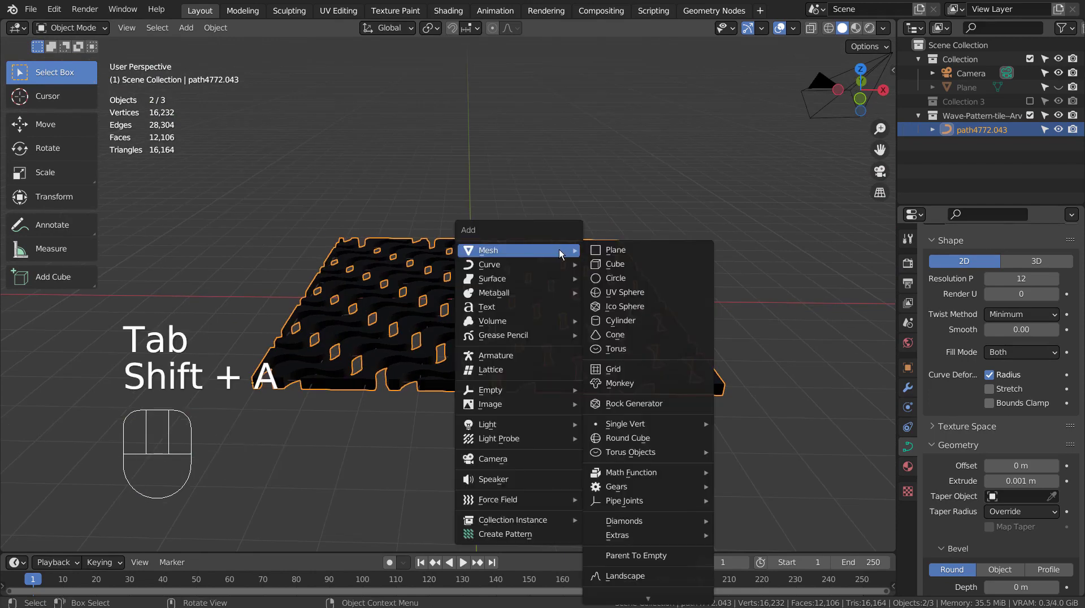
{"action": "left_click", "coordinate": [614, 250]}
{"action": "key", "text": "s"}
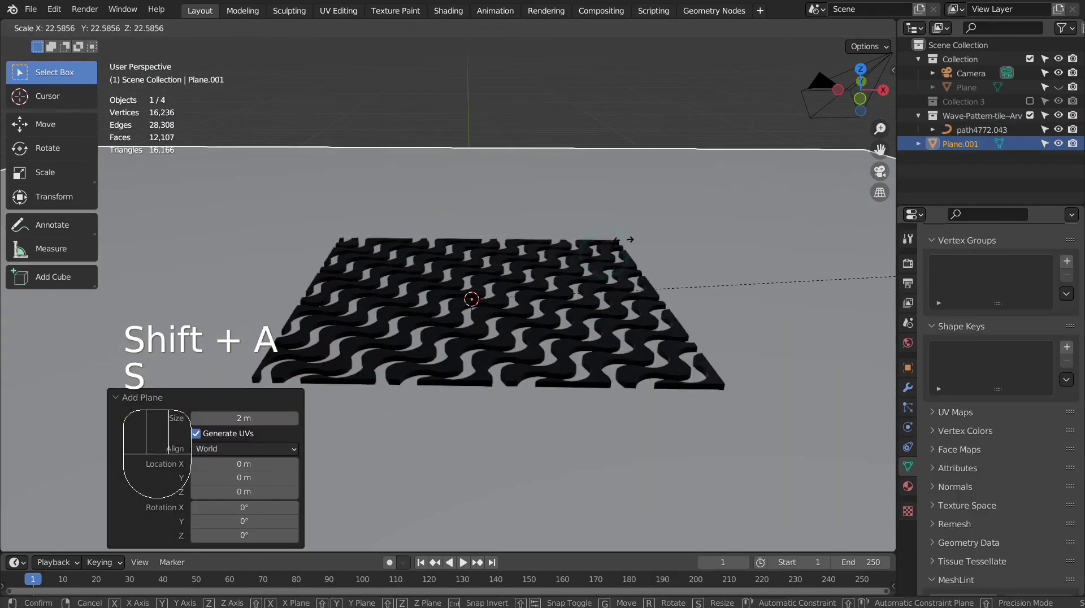
{"action": "left_click", "coordinate": [639, 238]}
{"action": "mouse_move", "coordinate": [660, 246]}
{"action": "middle_mouse_down"}
{"action": "mouse_move", "coordinate": [801, 249]}
{"action": "mouse_move", "coordinate": [625, 327]}
{"action": "middle_mouse_up"}
Step: Set the wave curve's Extrude depth to 0.002 m
{"action": "left_click", "coordinate": [593, 332], "text": "shift"}
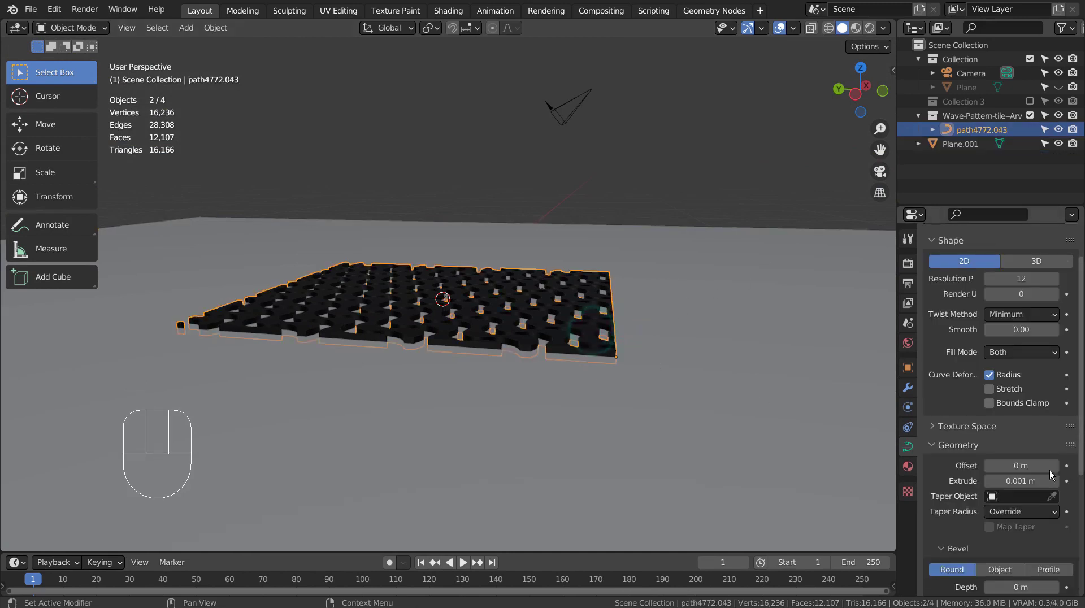
{"action": "key", "text": "BackSpace"}
{"action": "key", "text": "BackSpace"}
{"action": "type", "text": "2"}
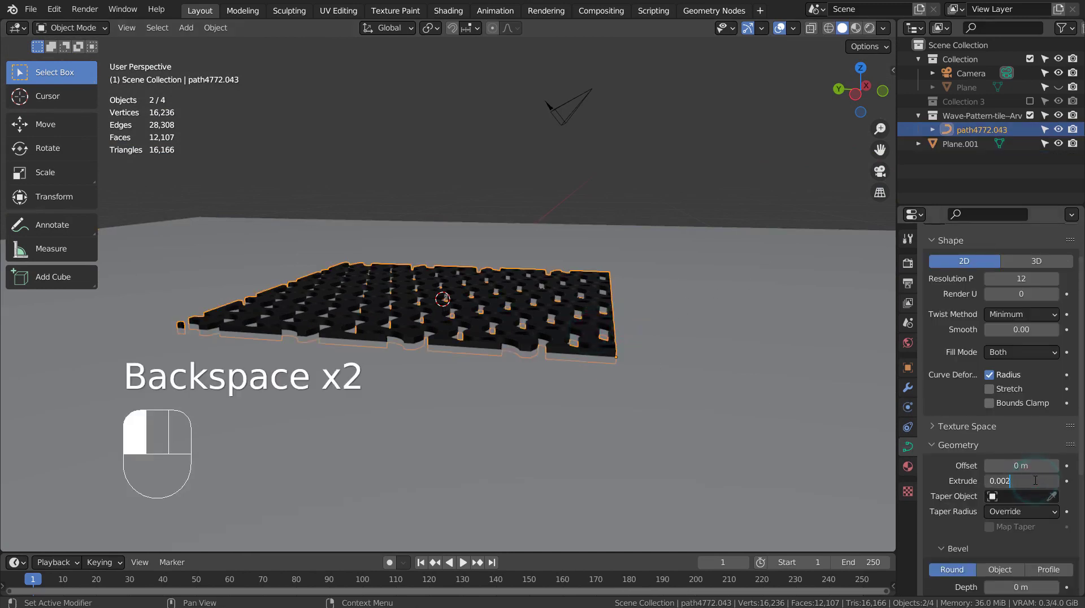
{"action": "key", "text": "Return"}
{"action": "mouse_move", "coordinate": [670, 315]}
{"action": "middle_mouse_down"}
{"action": "mouse_move", "coordinate": [622, 339]}
{"action": "mouse_move", "coordinate": [572, 394]}
{"action": "mouse_move", "coordinate": [832, 284]}
{"action": "mouse_move", "coordinate": [882, 418]}
{"action": "middle_mouse_up"}
{"action": "scroll", "coordinate": [591, 362], "scroll_direction": "up", "scroll_amount": 5}
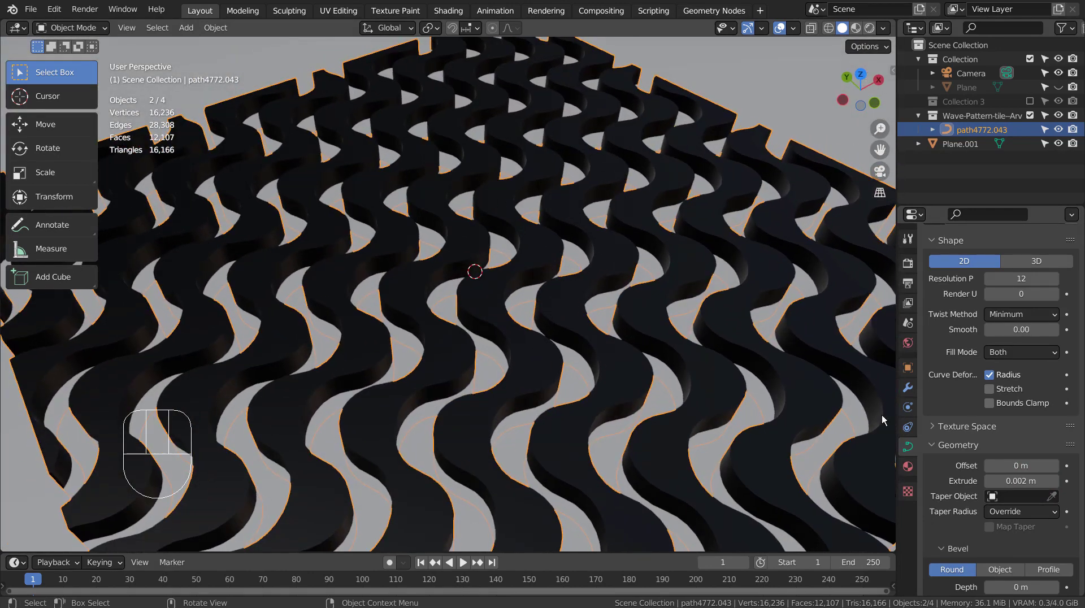
Step: Assign the existing blue SVGMat.001 material to the wave curve and orbit to check it
{"action": "left_click", "coordinate": [909, 467]}
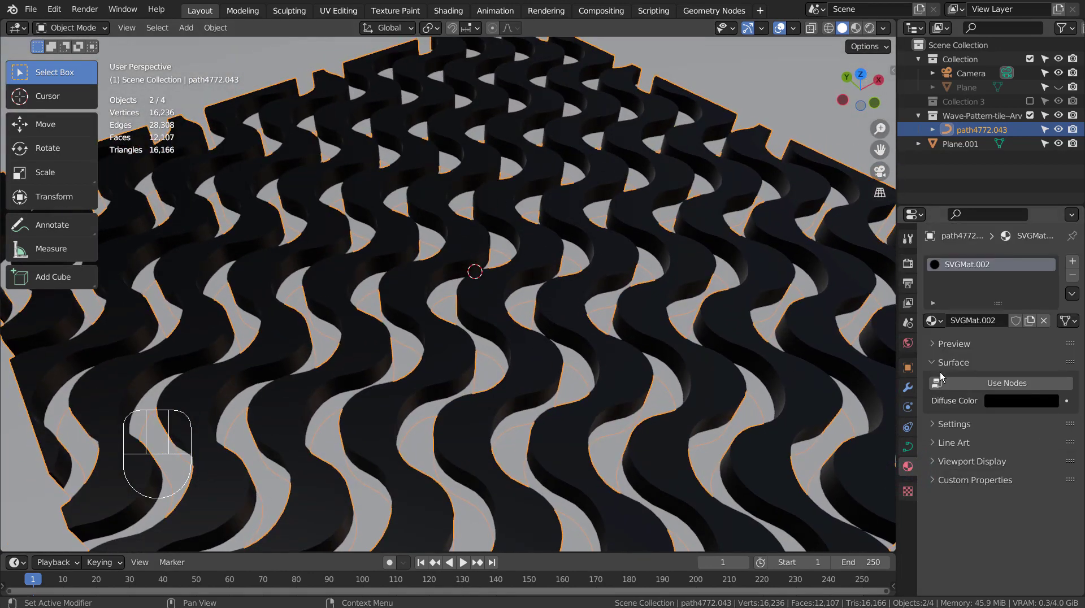
{"action": "left_click", "coordinate": [938, 322]}
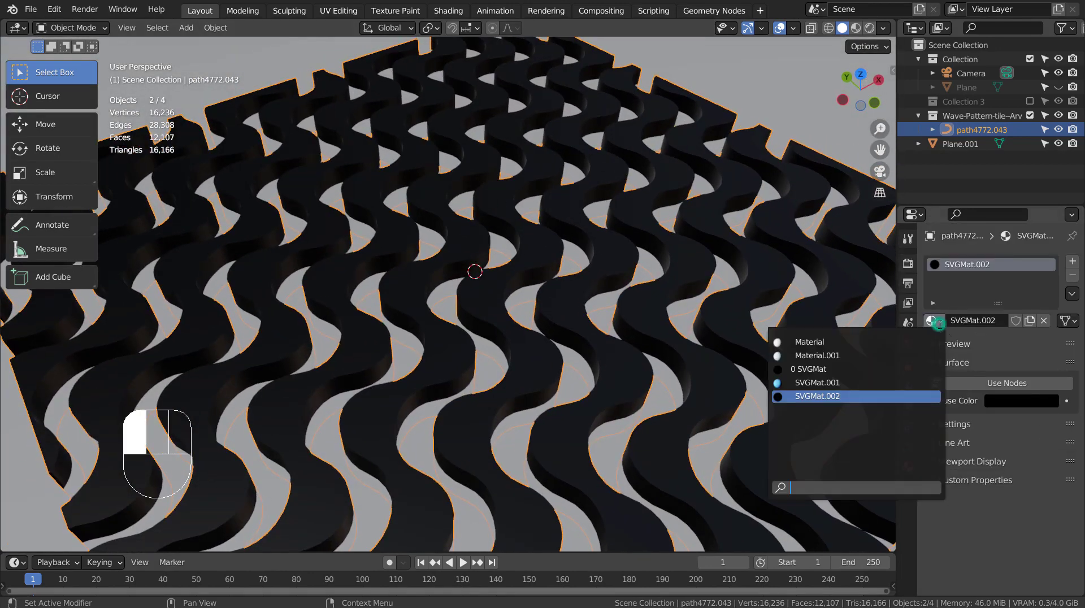
{"action": "left_click", "coordinate": [894, 380]}
{"action": "middle_click_drag", "start_coordinate": [838, 340], "coordinate": [882, 373]}
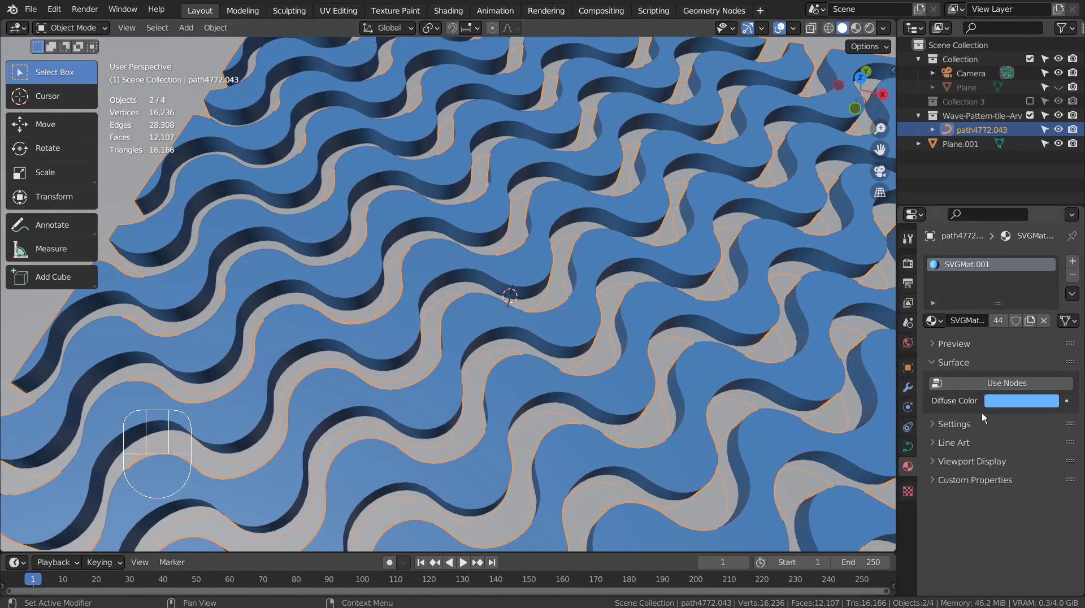
{"action": "mouse_move", "coordinate": [684, 342]}
{"action": "middle_mouse_down"}
{"action": "mouse_move", "coordinate": [724, 417]}
{"action": "mouse_move", "coordinate": [649, 282]}
{"action": "middle_mouse_up"}
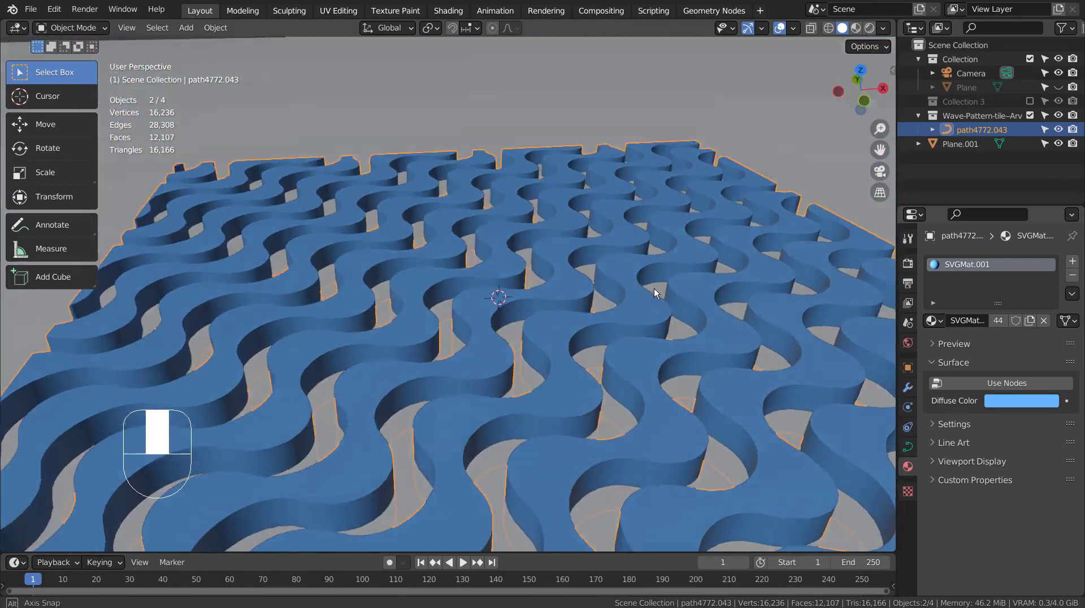
Step: Select the ground plane and assign it the pale Material.001, after briefly trying SVGMat
{"action": "left_click", "coordinate": [841, 165]}
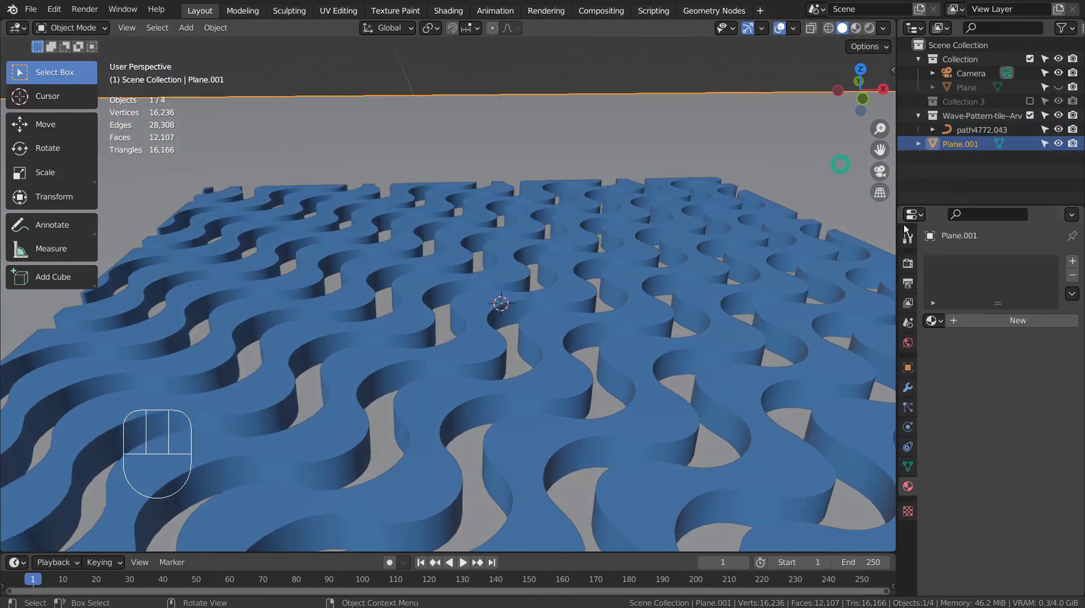
{"action": "left_click", "coordinate": [933, 320]}
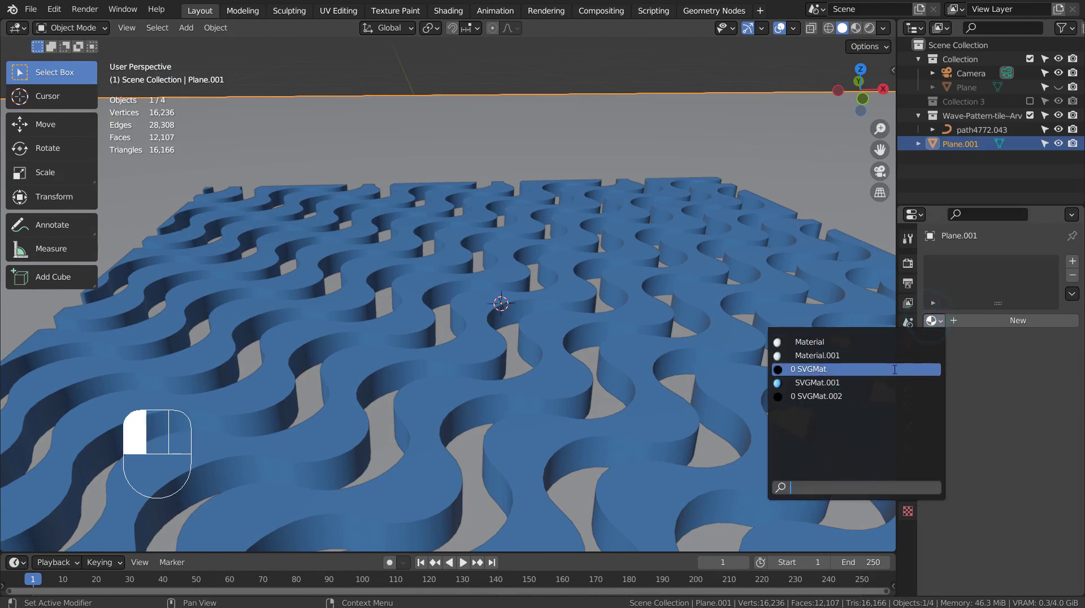
{"action": "left_click", "coordinate": [895, 368]}
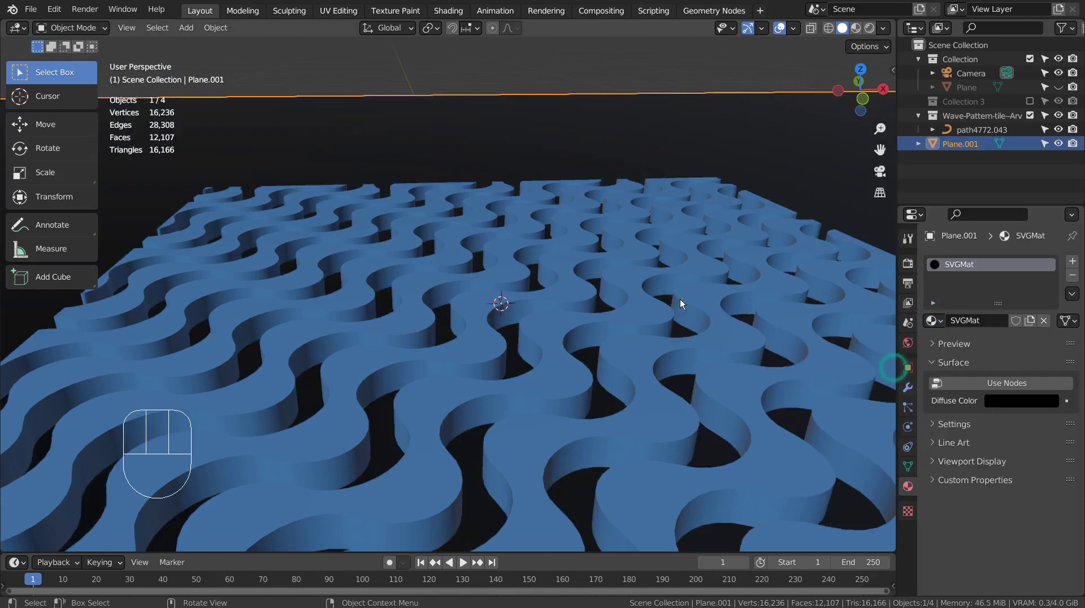
{"action": "left_click", "coordinate": [933, 320]}
{"action": "left_click", "coordinate": [825, 354]}
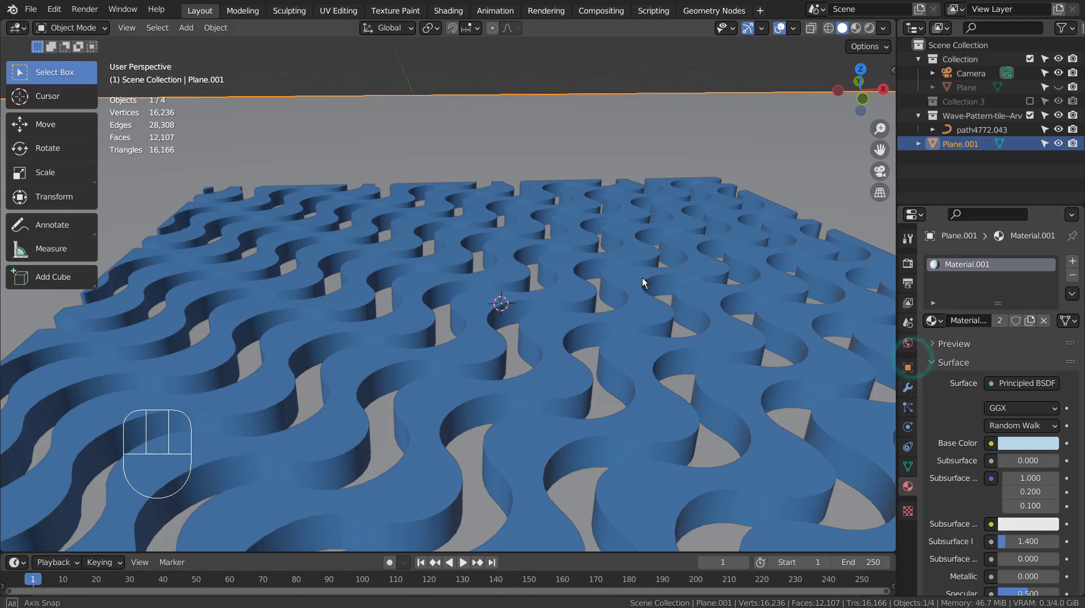
{"action": "mouse_move", "coordinate": [643, 277]}
{"action": "middle_mouse_down"}
{"action": "mouse_move", "coordinate": [690, 319]}
{"action": "mouse_move", "coordinate": [710, 319]}
{"action": "mouse_move", "coordinate": [686, 336]}
{"action": "mouse_move", "coordinate": [551, 323]}
{"action": "mouse_move", "coordinate": [674, 324]}
{"action": "middle_mouse_up"}
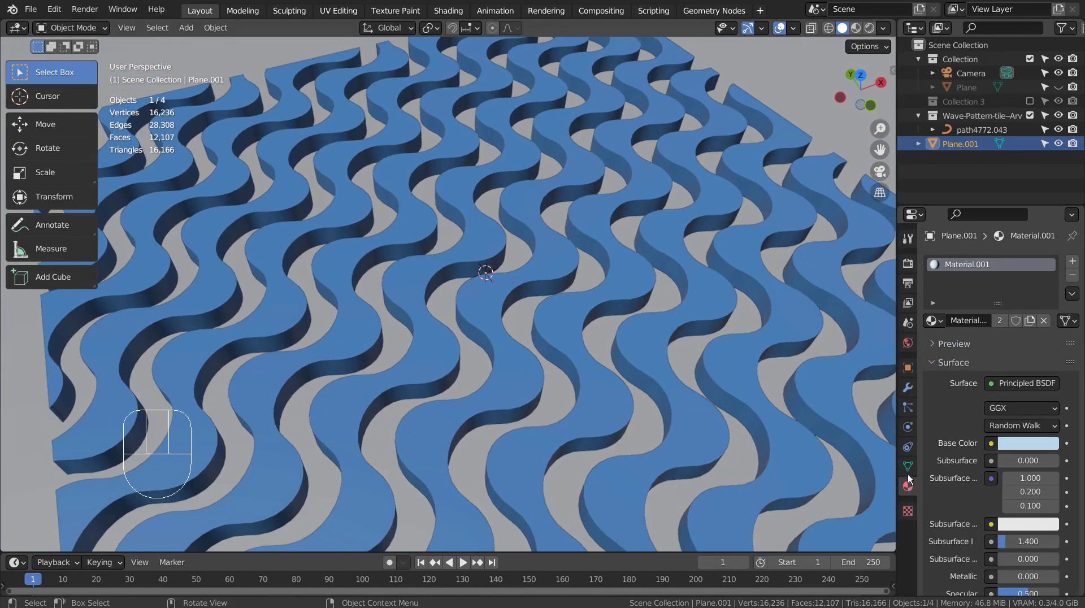
Step: Review the plane's material settings full screen, then orbit around the wave pattern
{"action": "key", "text": "ctrl+space"}
{"action": "scroll", "coordinate": [970, 489], "scroll_direction": "down", "scroll_amount": 4}
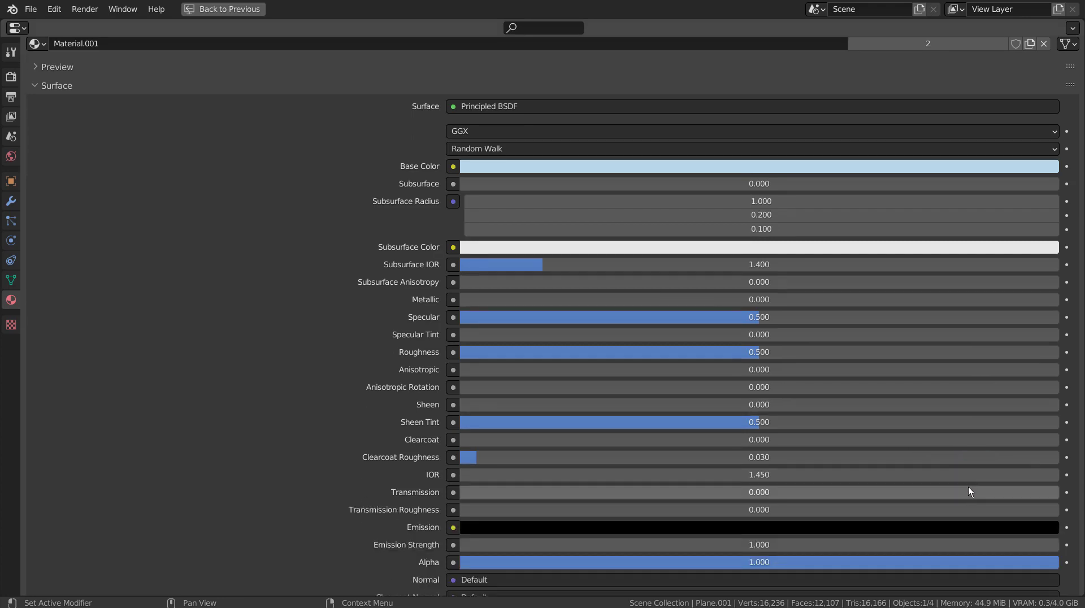
{"action": "scroll", "coordinate": [968, 487], "scroll_direction": "down", "scroll_amount": 2}
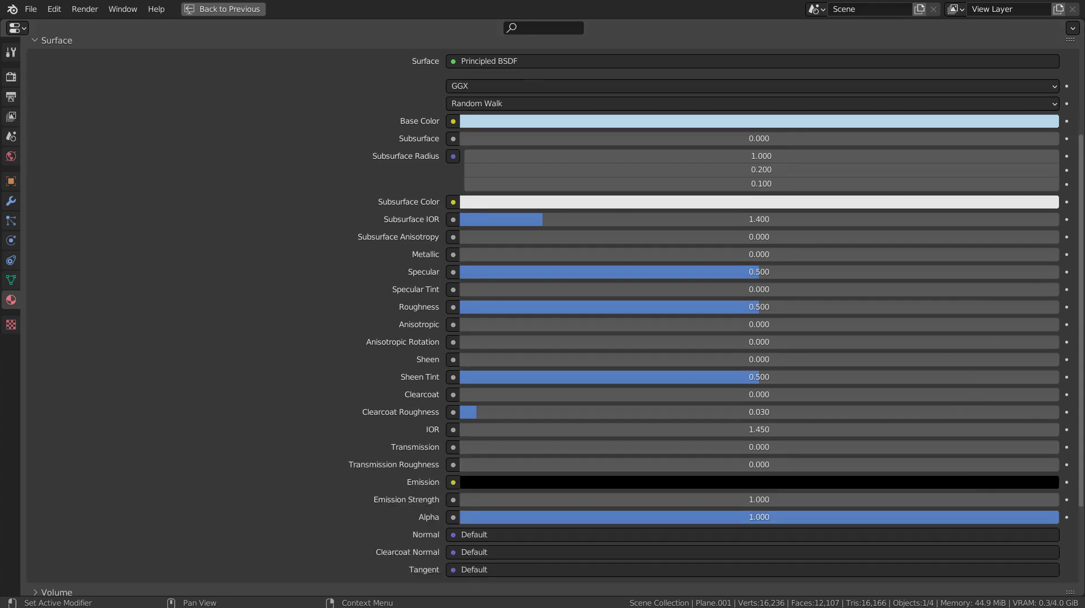
{"action": "key", "text": "ctrl+space"}
{"action": "mouse_move", "coordinate": [791, 433]}
{"action": "middle_mouse_down"}
{"action": "mouse_move", "coordinate": [663, 330]}
{"action": "mouse_move", "coordinate": [592, 311]}
{"action": "mouse_move", "coordinate": [622, 294]}
{"action": "middle_mouse_up"}
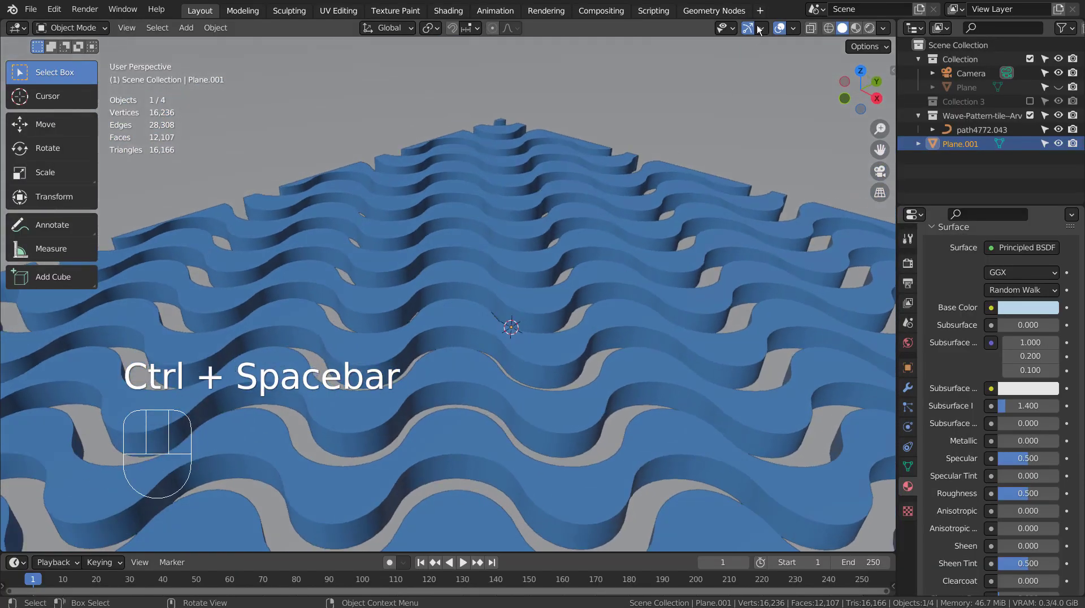
Step: Switch to Rendered shading and check the Nishita sky texture in World properties
{"action": "left_click", "coordinate": [870, 28]}
{"action": "mouse_move", "coordinate": [511, 160]}
{"action": "middle_mouse_down"}
{"action": "mouse_move", "coordinate": [614, 183]}
{"action": "mouse_move", "coordinate": [727, 164]}
{"action": "mouse_move", "coordinate": [585, 161]}
{"action": "mouse_move", "coordinate": [619, 195]}
{"action": "middle_mouse_up"}
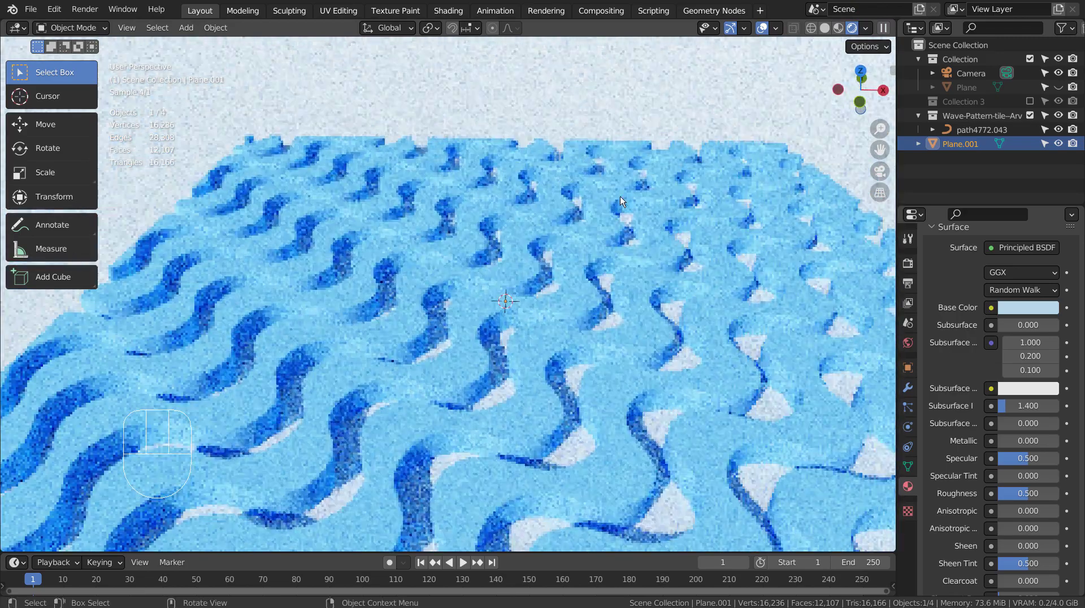
{"action": "left_click", "coordinate": [907, 342]}
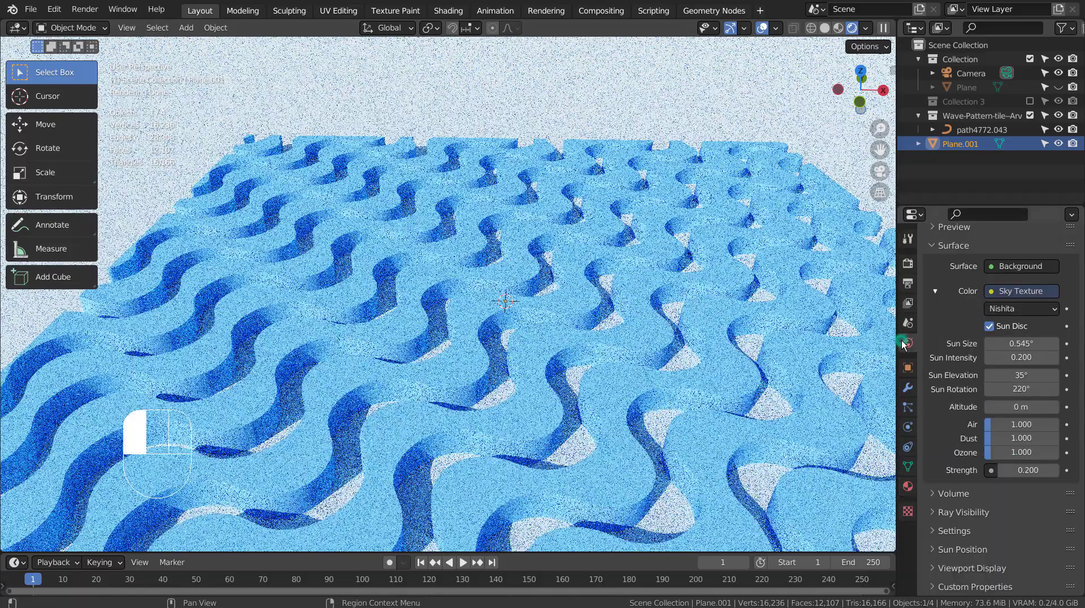
{"action": "key", "text": "ctrl+space"}
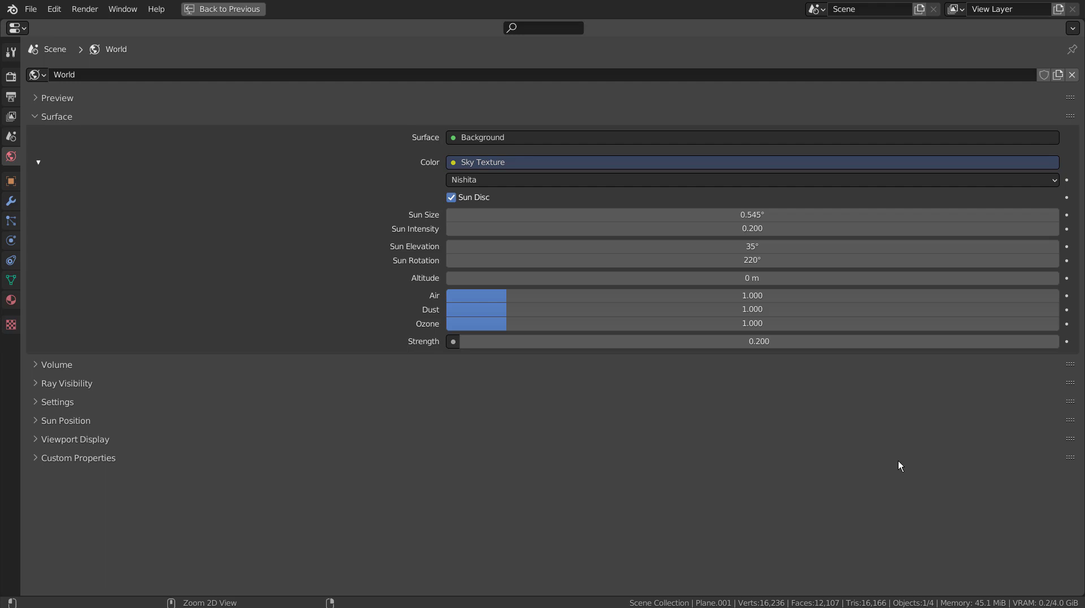
{"action": "key", "text": "ctrl+space"}
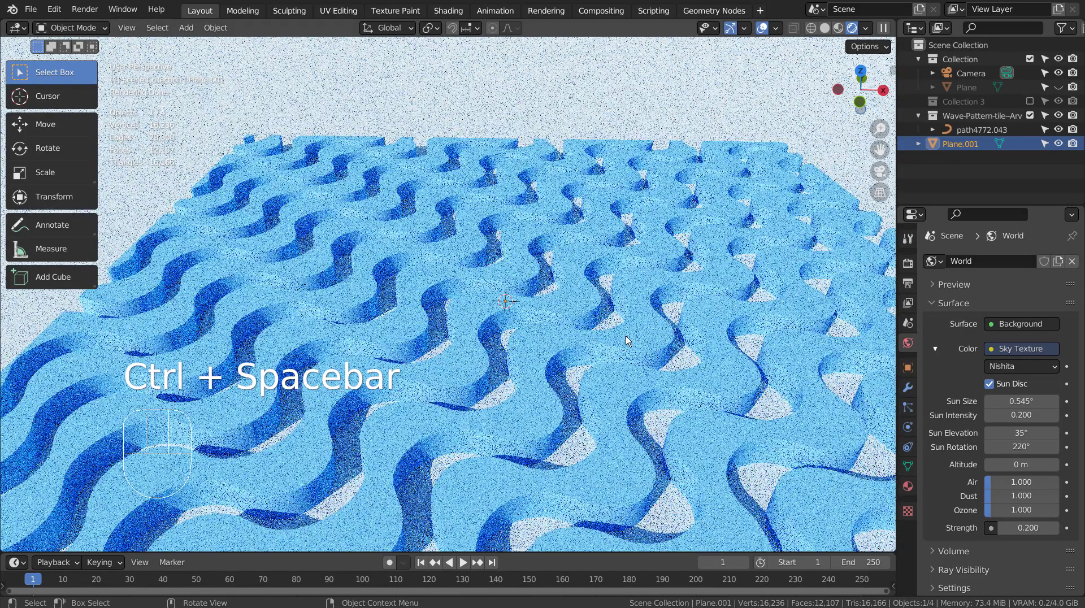
Step: Look through the scene camera, select the wave pattern, and switch to top view
{"action": "key", "text": "KP_0"}
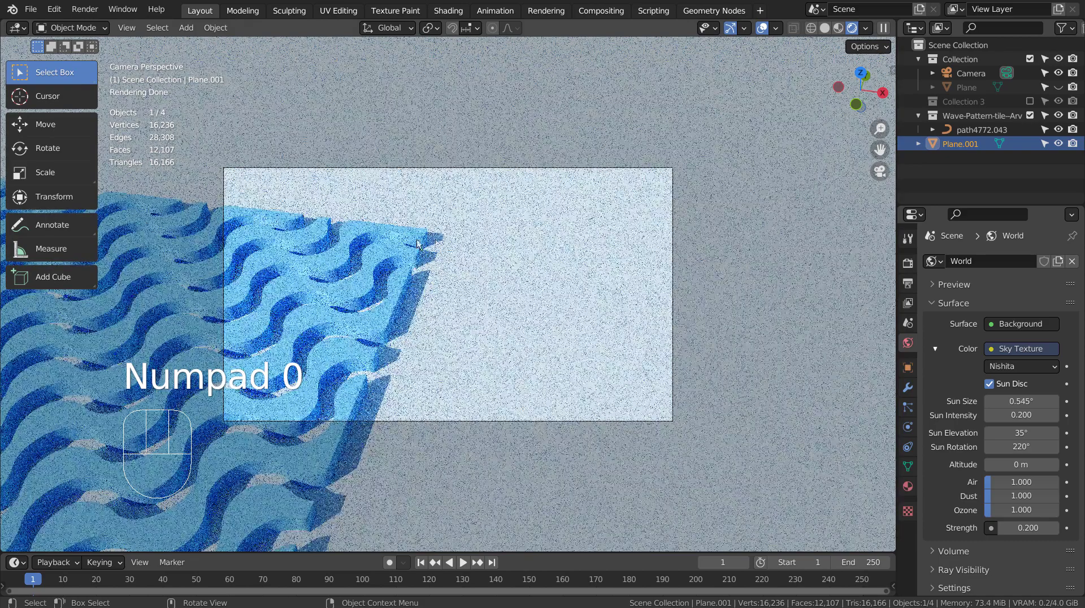
{"action": "left_click", "coordinate": [333, 278]}
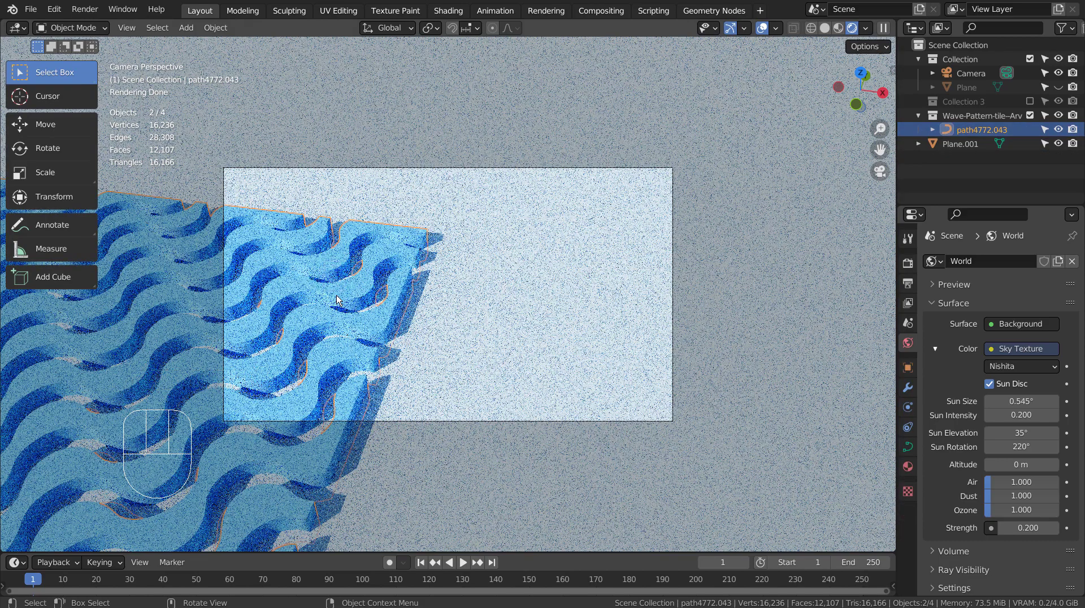
{"action": "key", "text": "KP_7"}
{"action": "scroll", "coordinate": [344, 299], "scroll_direction": "down", "scroll_amount": 4}
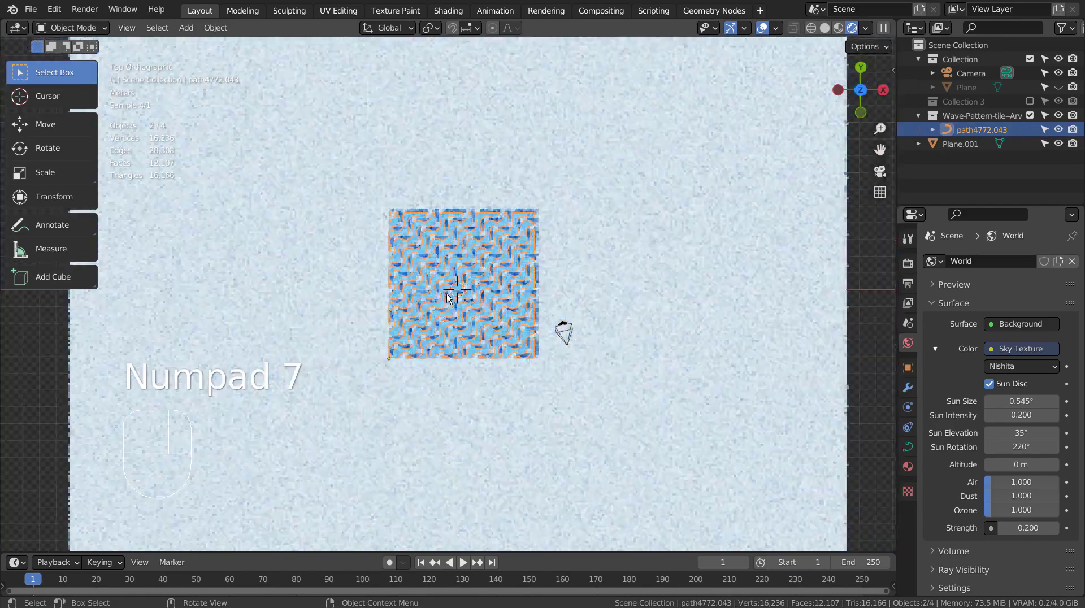
Step: Move the wave pattern into the camera view and shift it along Y
{"action": "key", "text": "g"}
{"action": "left_click", "coordinate": [531, 275]}
{"action": "key", "text": "KP_0"}
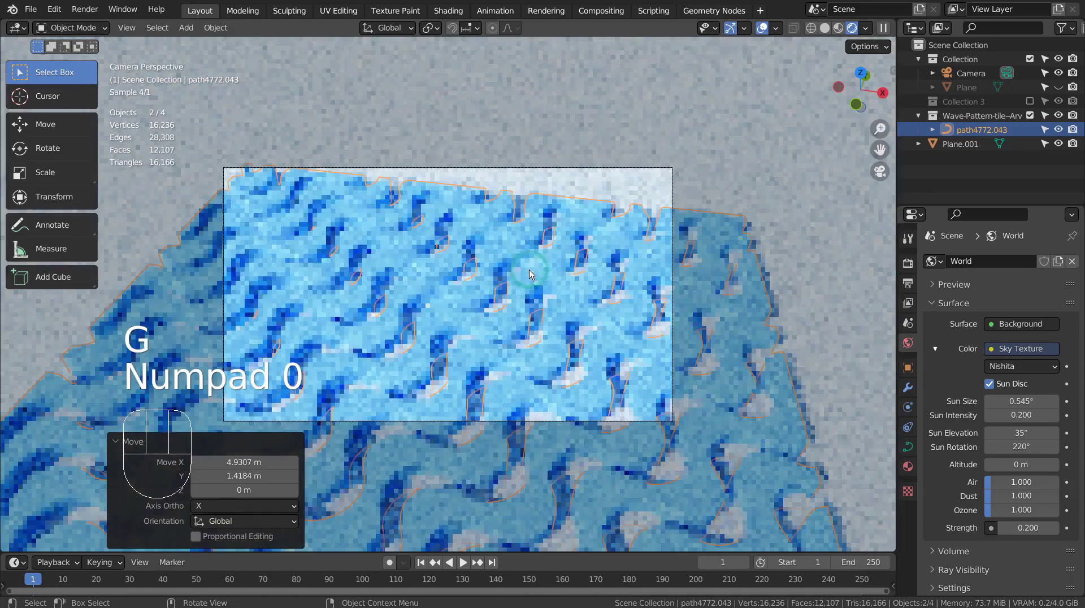
{"action": "key", "text": "g"}
{"action": "key", "text": "y"}
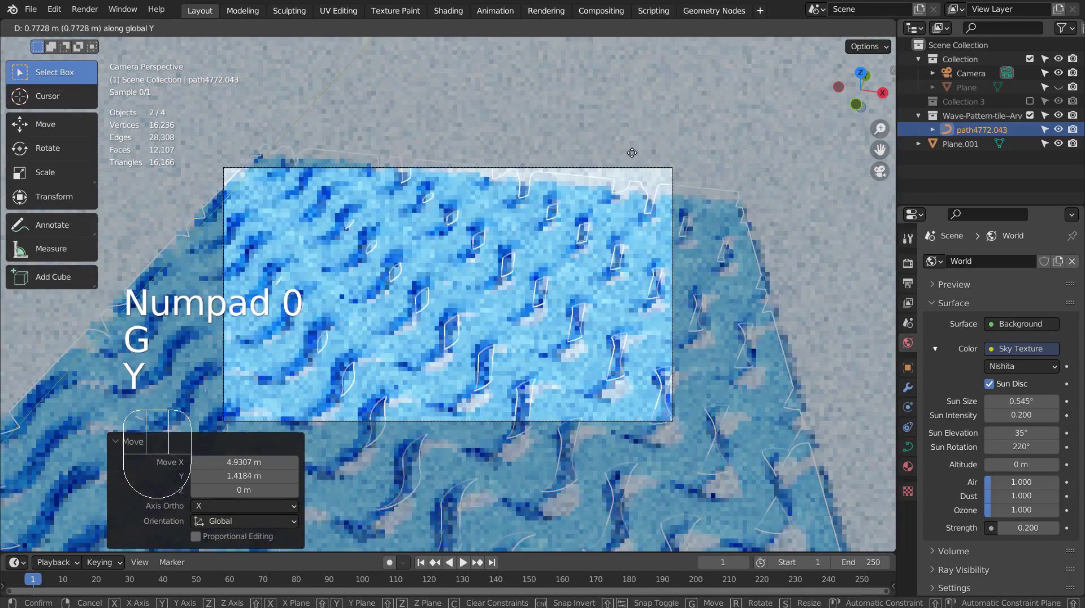
{"action": "left_click", "coordinate": [756, 533]}
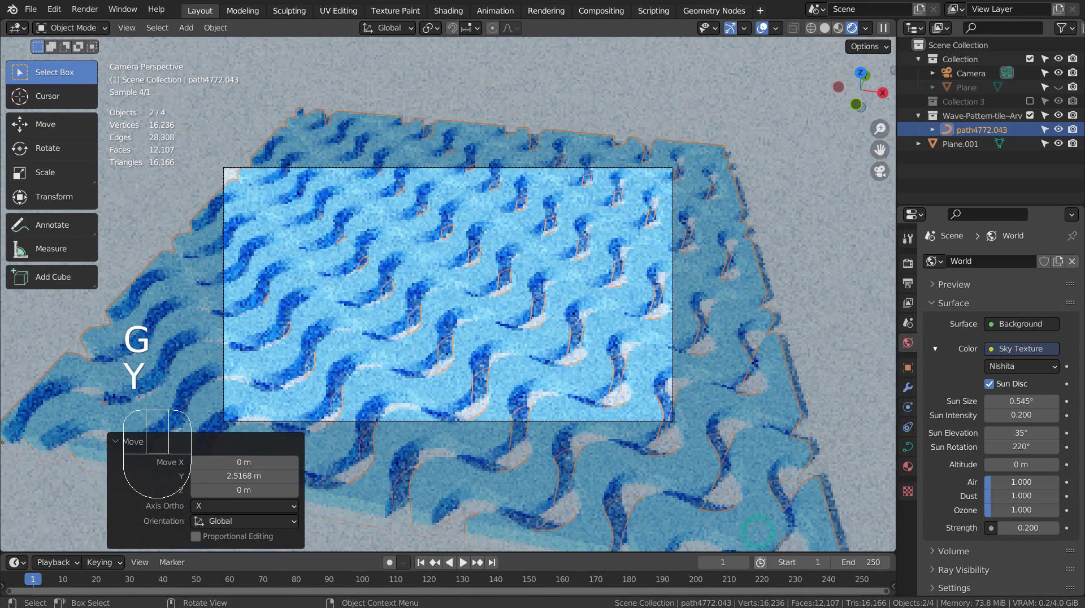
Step: Shift the wave pattern along X to centre it in the camera frame
{"action": "key", "text": "g"}
{"action": "key", "text": "x"}
{"action": "key", "text": "y"}
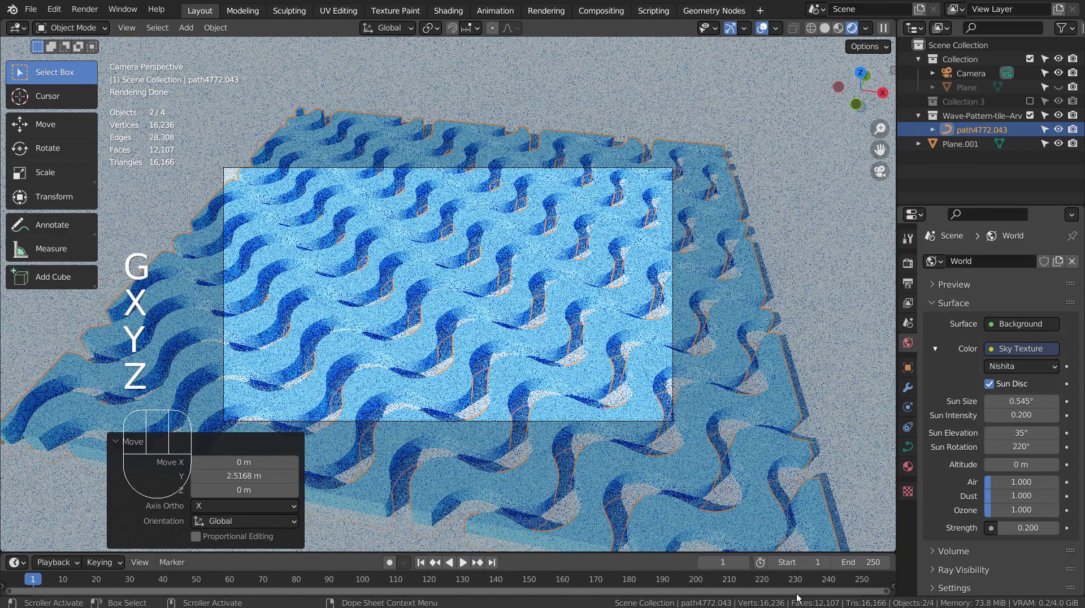
{"action": "key", "text": "x"}
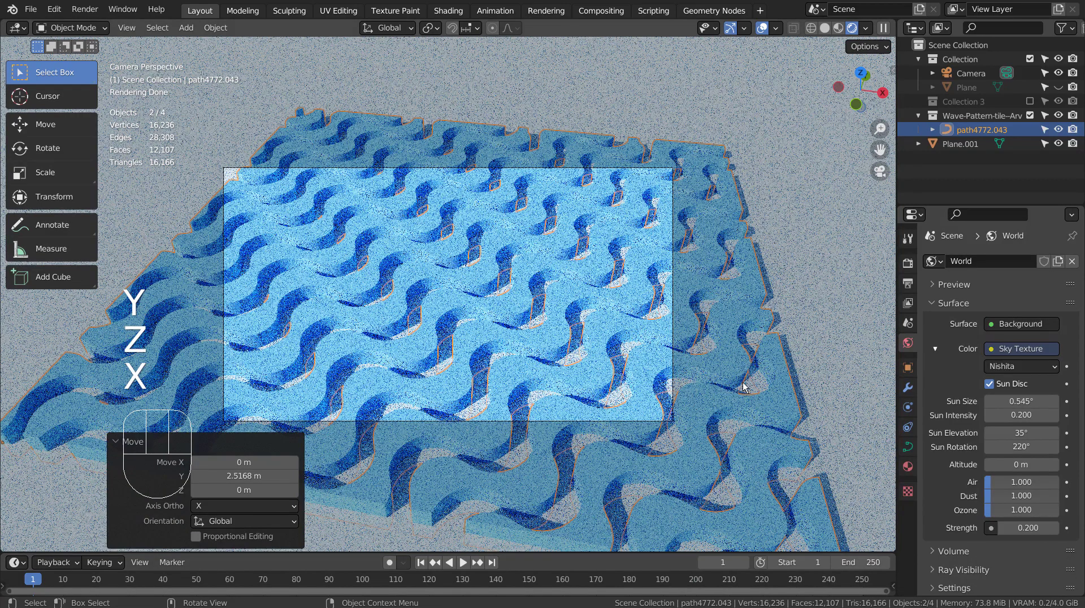
{"action": "key", "text": "g"}
{"action": "key", "text": "x"}
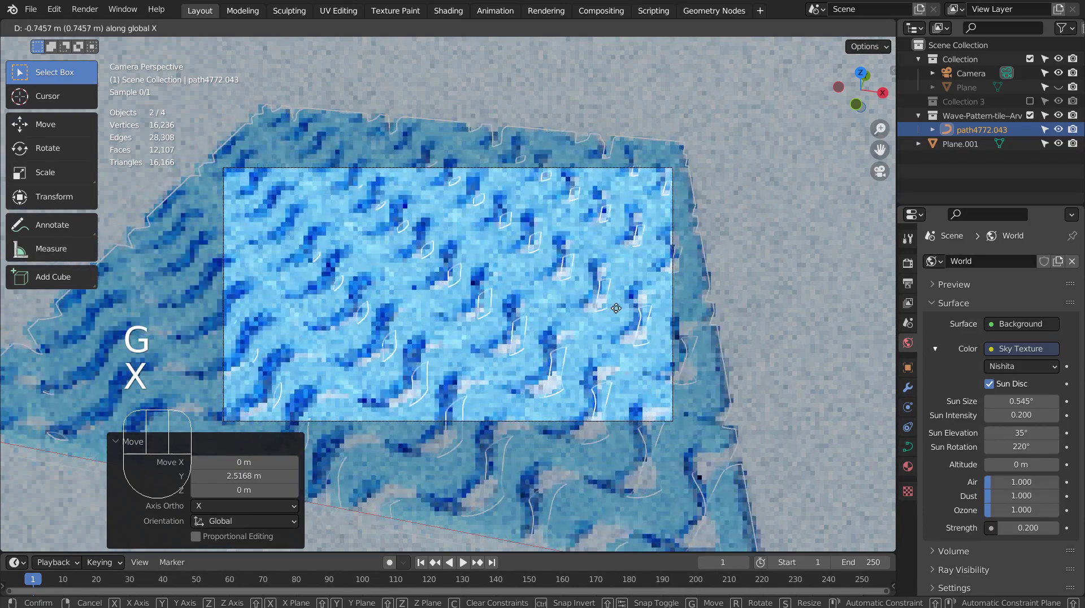
{"action": "left_click", "coordinate": [621, 306]}
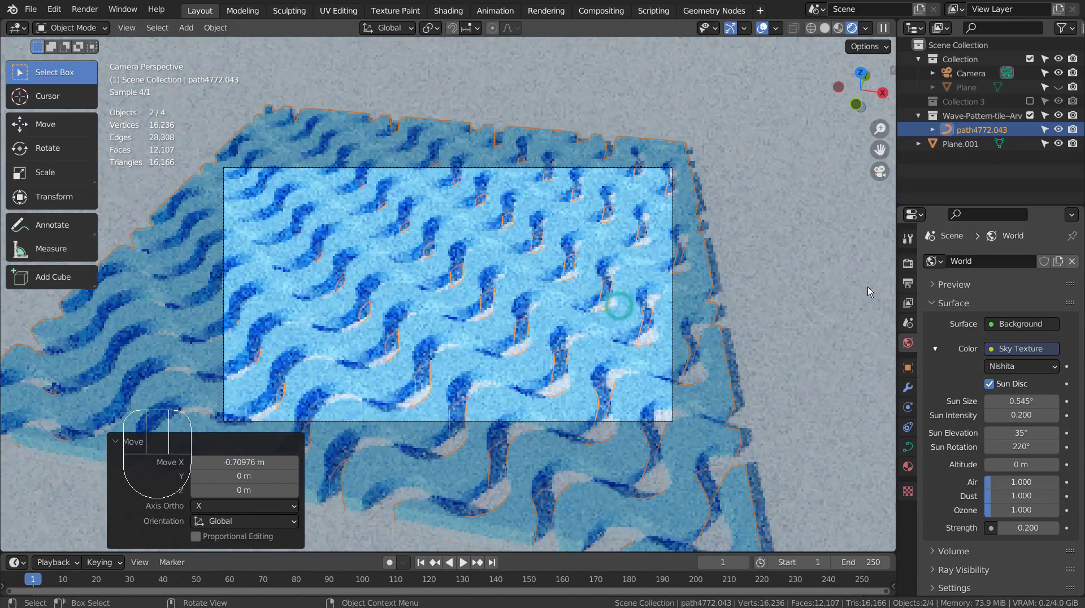
{"action": "left_click", "coordinate": [826, 228]}
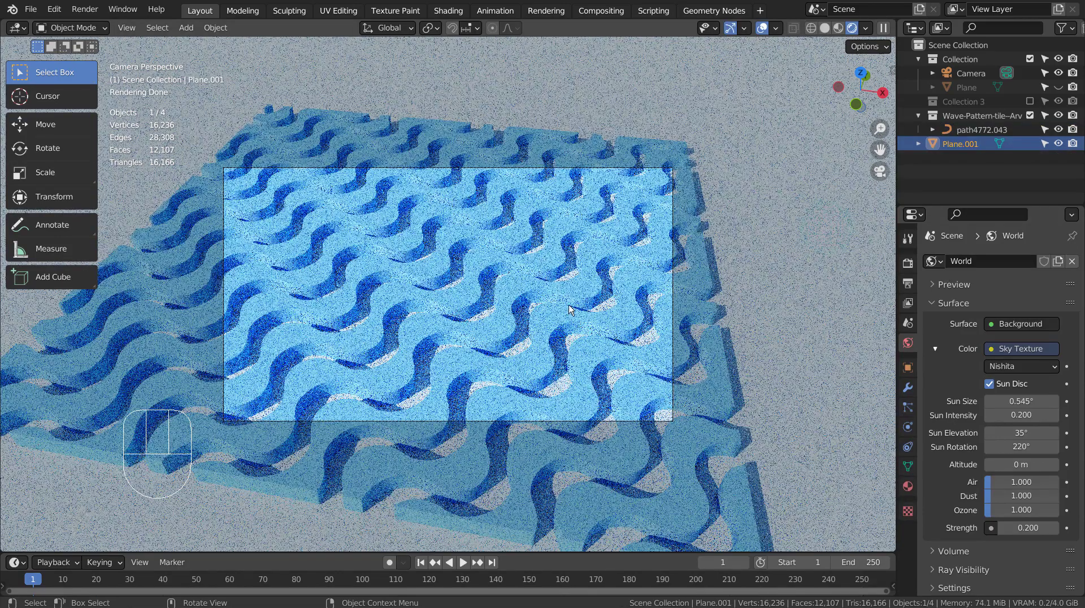
Step: Apply Subdivision Set level 3 to the ground plane and wave pattern
{"action": "left_click", "coordinate": [504, 303], "text": "shift"}
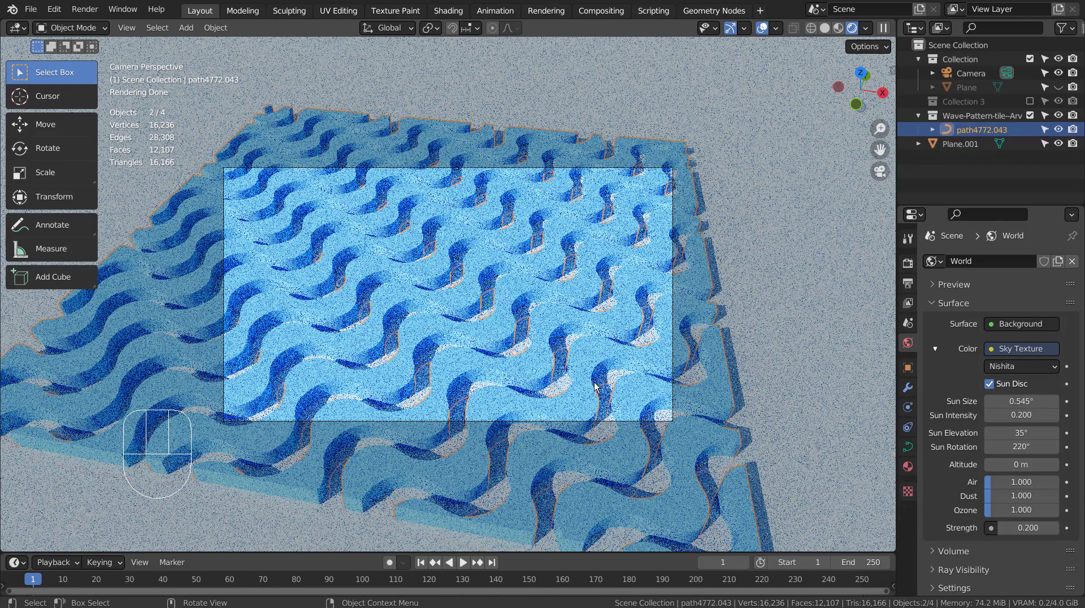
{"action": "key", "text": "ctrl"}
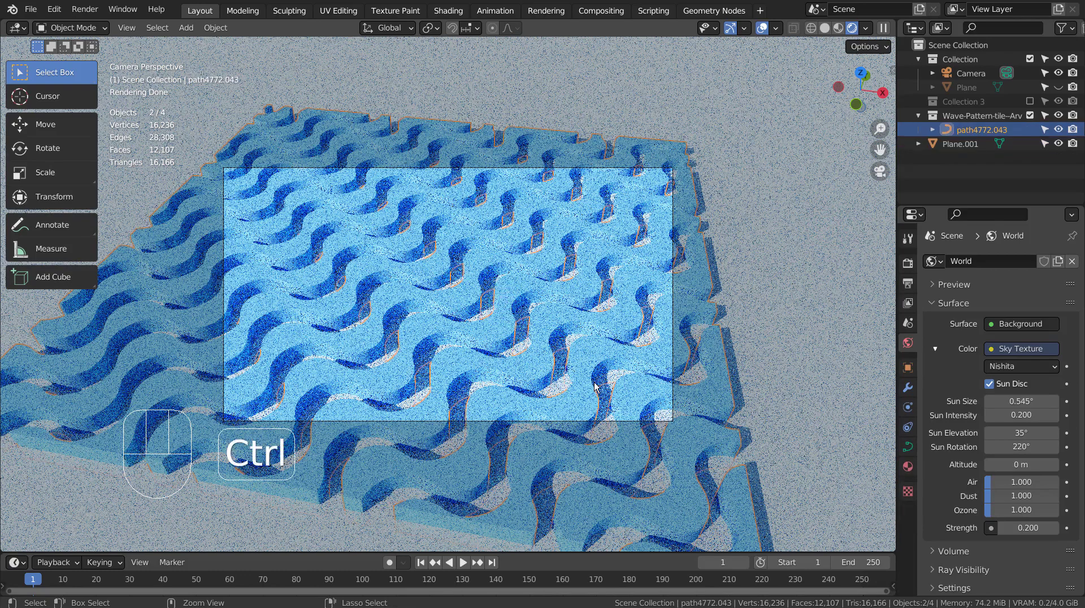
{"action": "key", "text": "ctrl+1"}
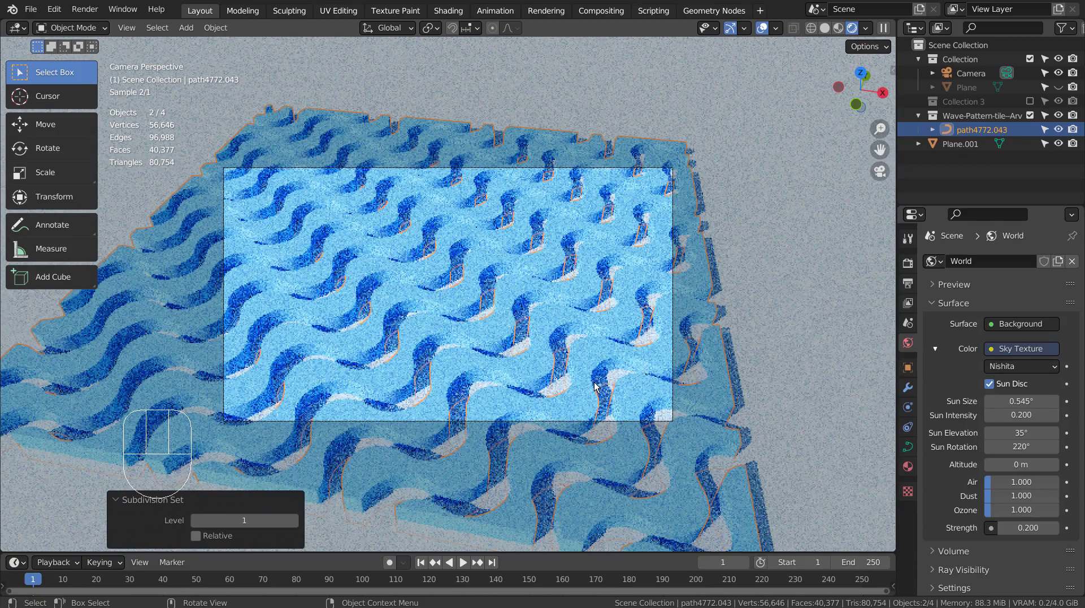
{"action": "key", "text": "ctrl"}
{"action": "key", "text": "ctrl+3"}
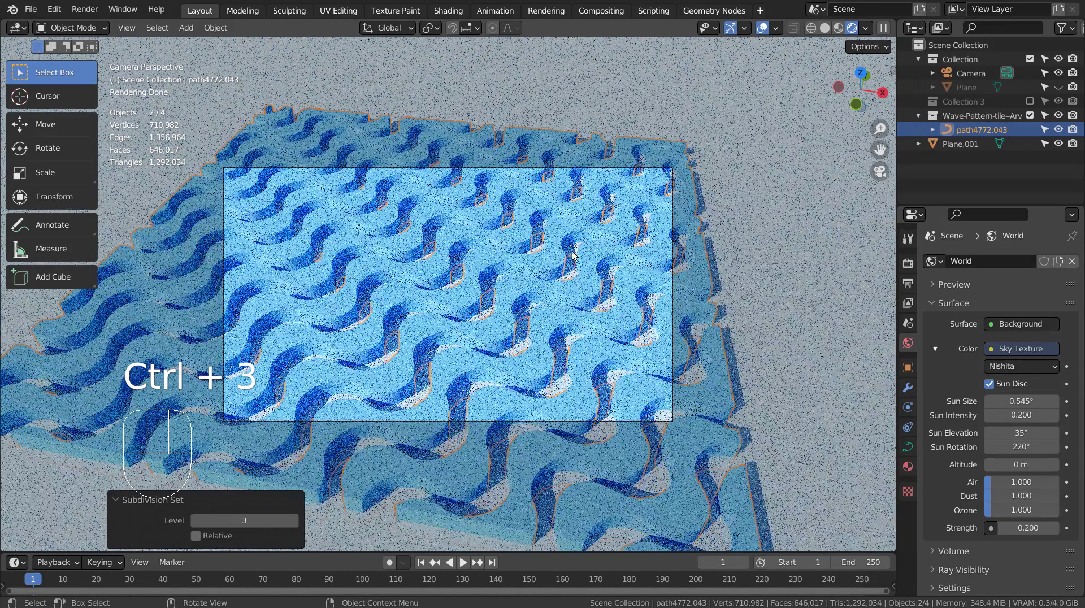
Step: Orbit to inspect the subdivided wave tile, then delete the wave object
{"action": "middle_click_drag", "start_coordinate": [441, 334], "coordinate": [636, 279]}
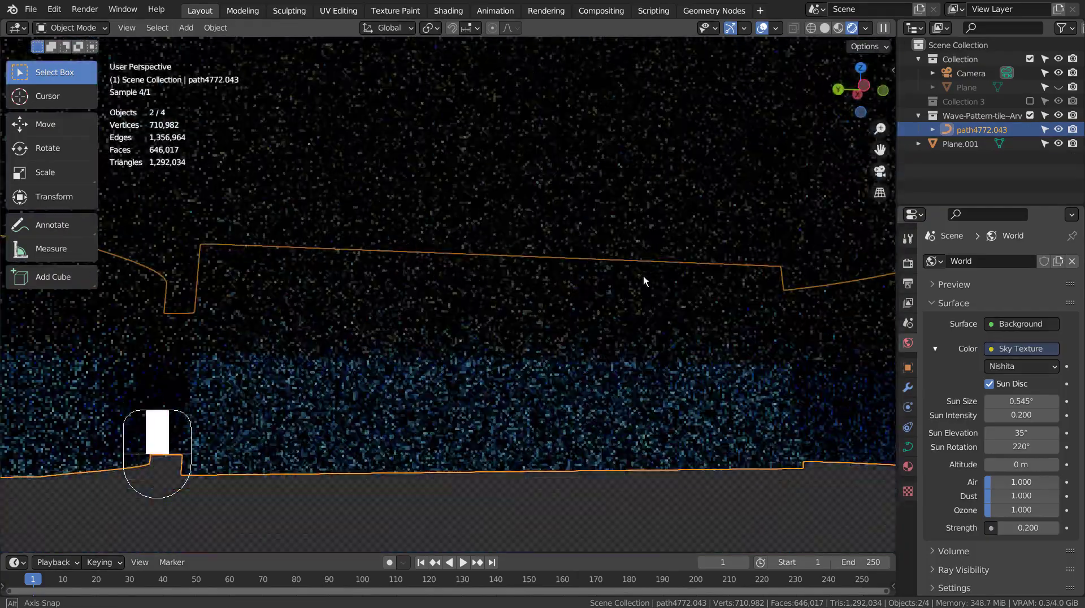
{"action": "mouse_move", "coordinate": [644, 281]}
{"action": "middle_mouse_down"}
{"action": "mouse_move", "coordinate": [410, 370]}
{"action": "mouse_move", "coordinate": [560, 279]}
{"action": "middle_mouse_up"}
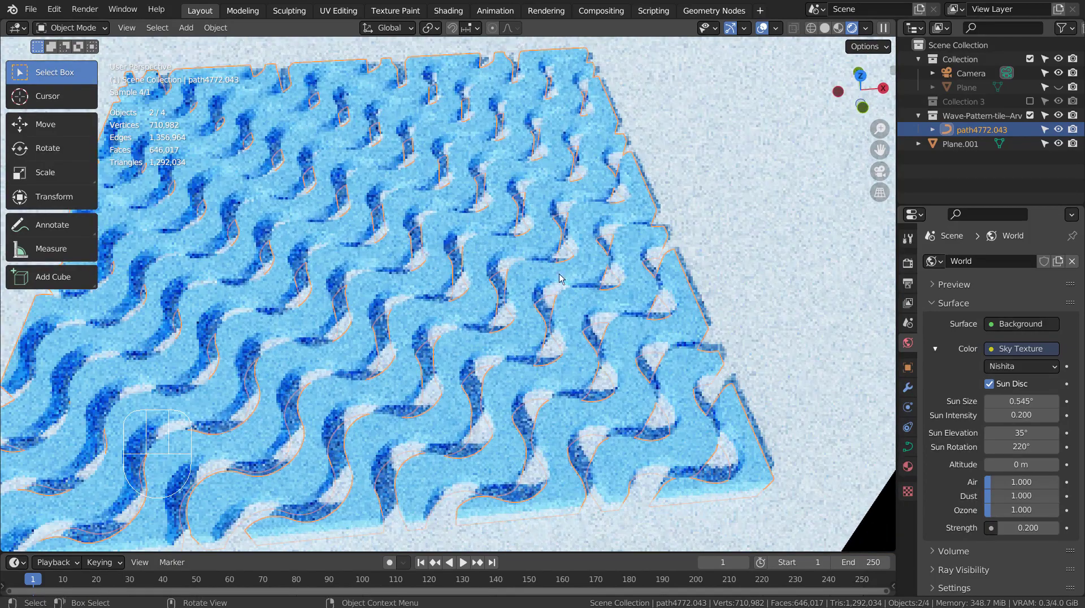
{"action": "key", "text": "x"}
{"action": "left_click", "coordinate": [537, 242]}
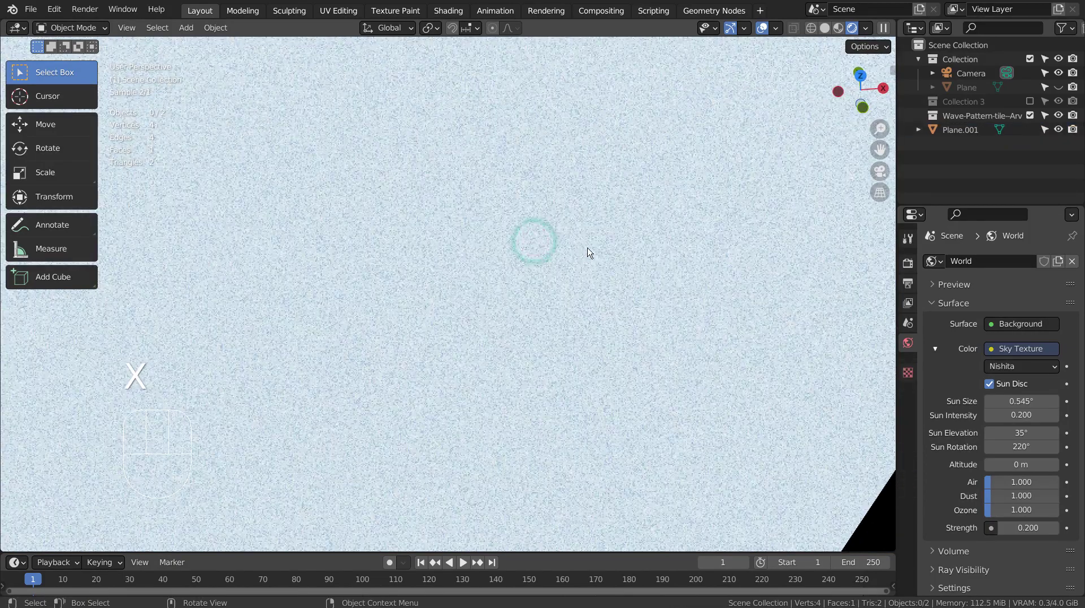
Step: Switch to Solid shading and import the wave-pattern SVG file
{"action": "left_click", "coordinate": [823, 29]}
{"action": "key", "text": "shift+a"}
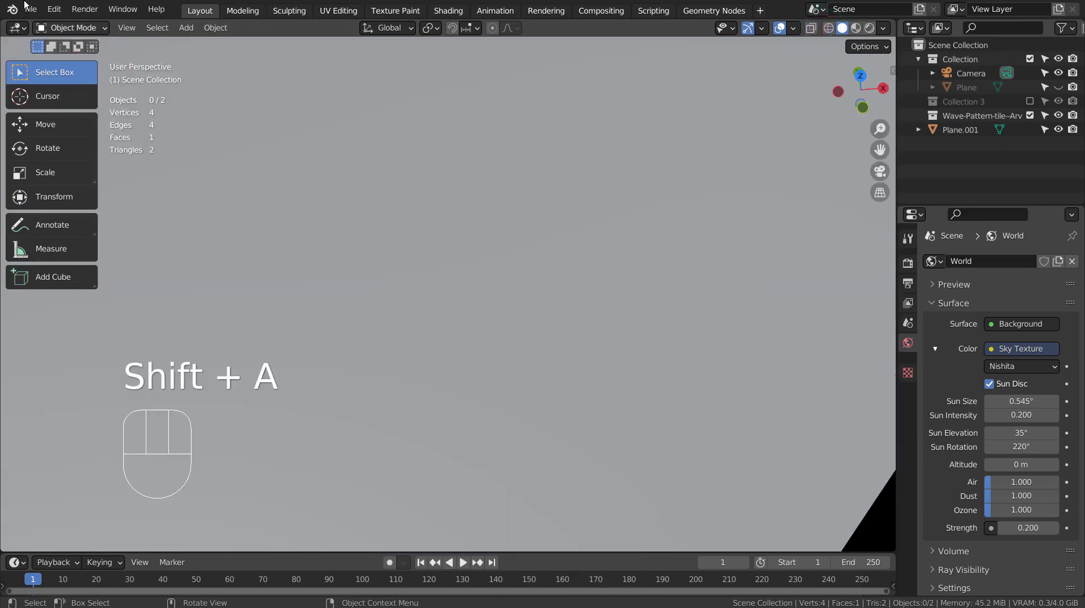
{"action": "left_click", "coordinate": [25, 5]}
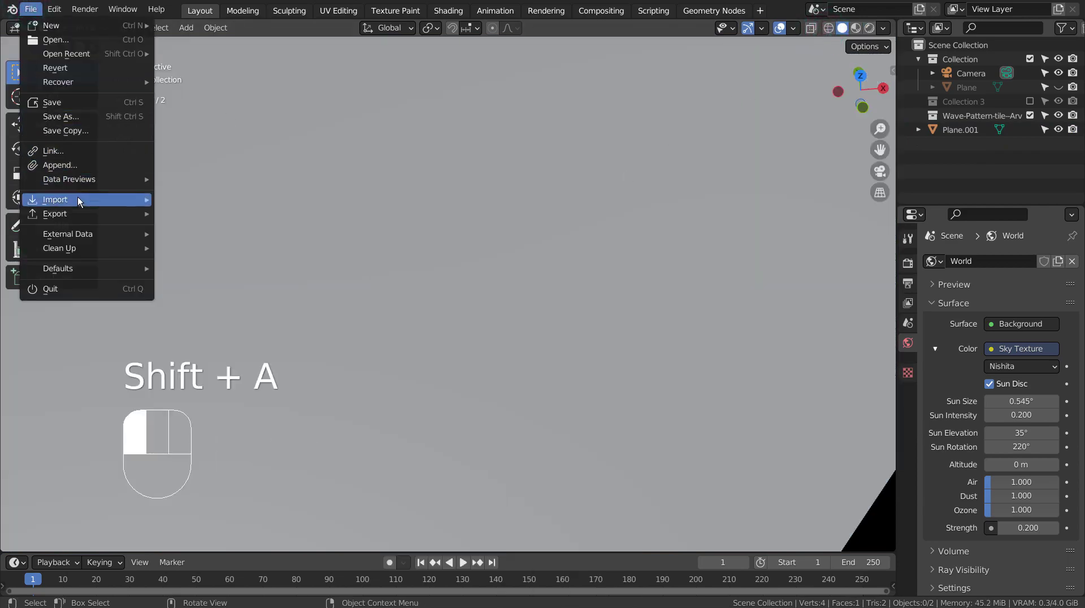
{"action": "mouse_move", "coordinate": [55, 199]}
{"action": "left_click", "coordinate": [270, 272]}
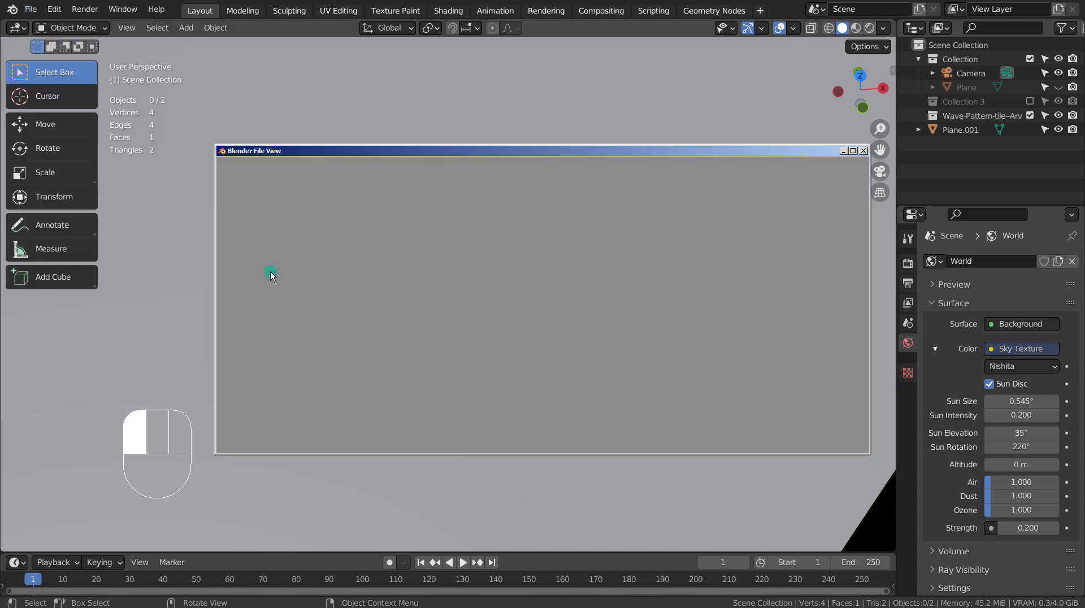
{"action": "double_click", "coordinate": [433, 212]}
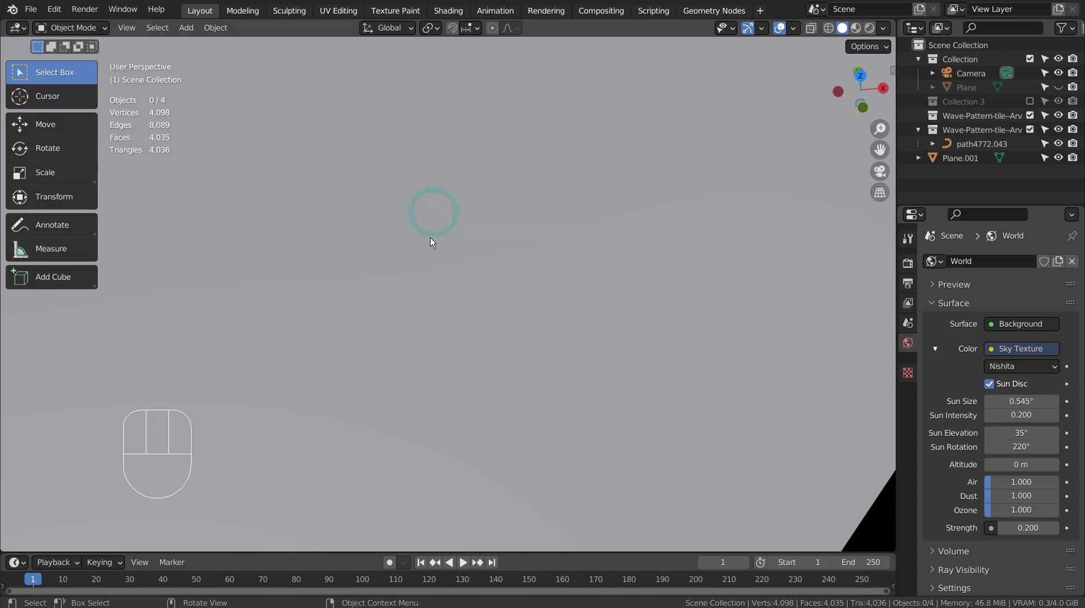
Step: From top view, select the imported wave curve and scale it up about sevenfold
{"action": "key", "text": "KP_7"}
{"action": "key", "text": "KP_7"}
{"action": "scroll", "coordinate": [430, 237], "scroll_direction": "down", "scroll_amount": 3}
{"action": "scroll", "coordinate": [429, 237], "scroll_direction": "down", "scroll_amount": 4}
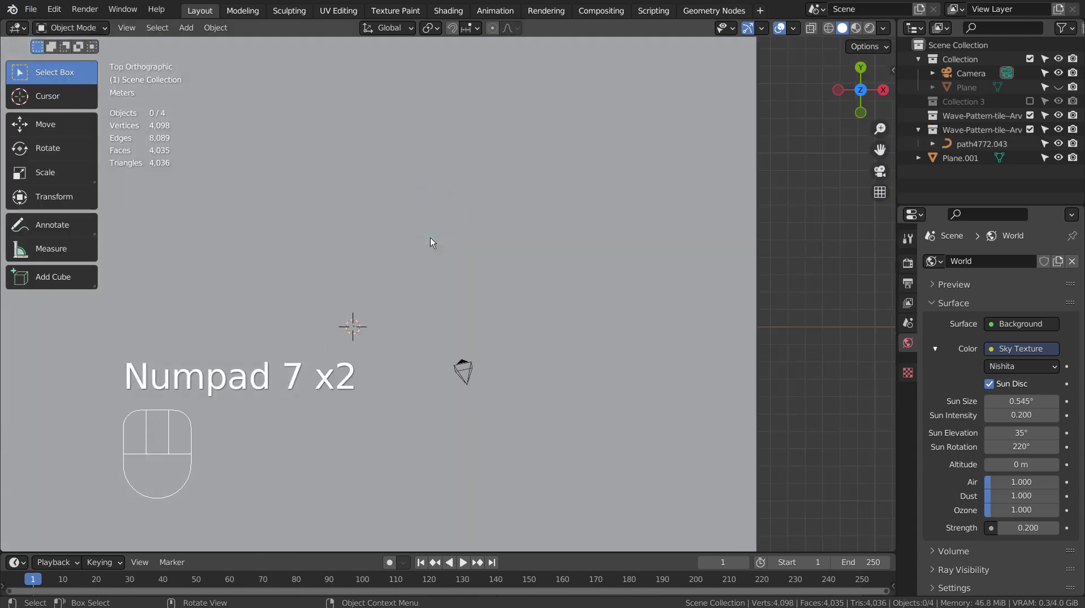
{"action": "middle_click_drag", "start_coordinate": [446, 362], "coordinate": [681, 279], "text": "shift"}
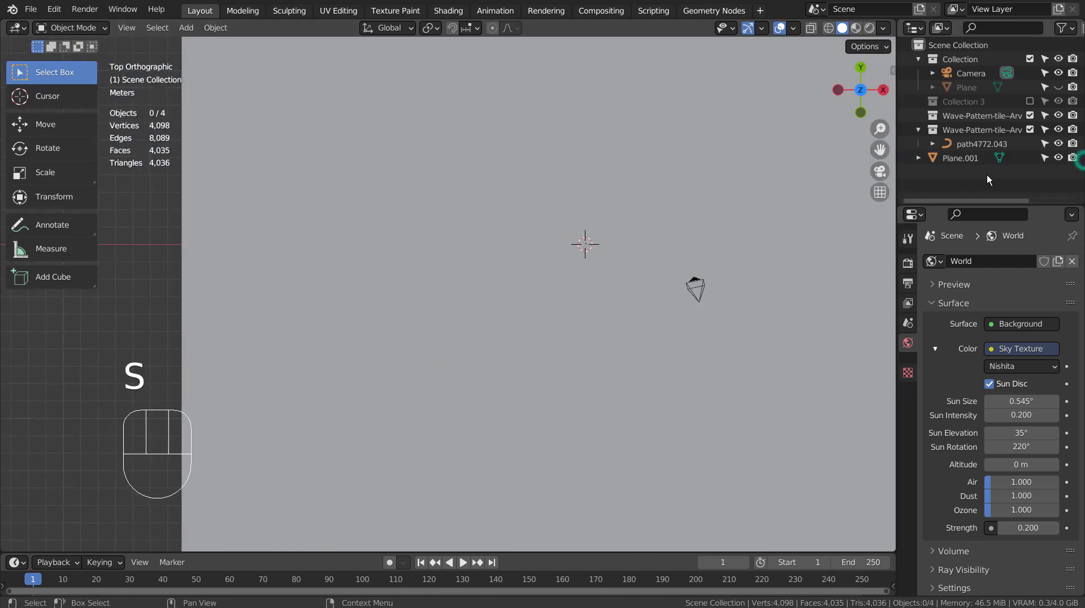
{"action": "left_click", "coordinate": [977, 144]}
{"action": "key", "text": "s"}
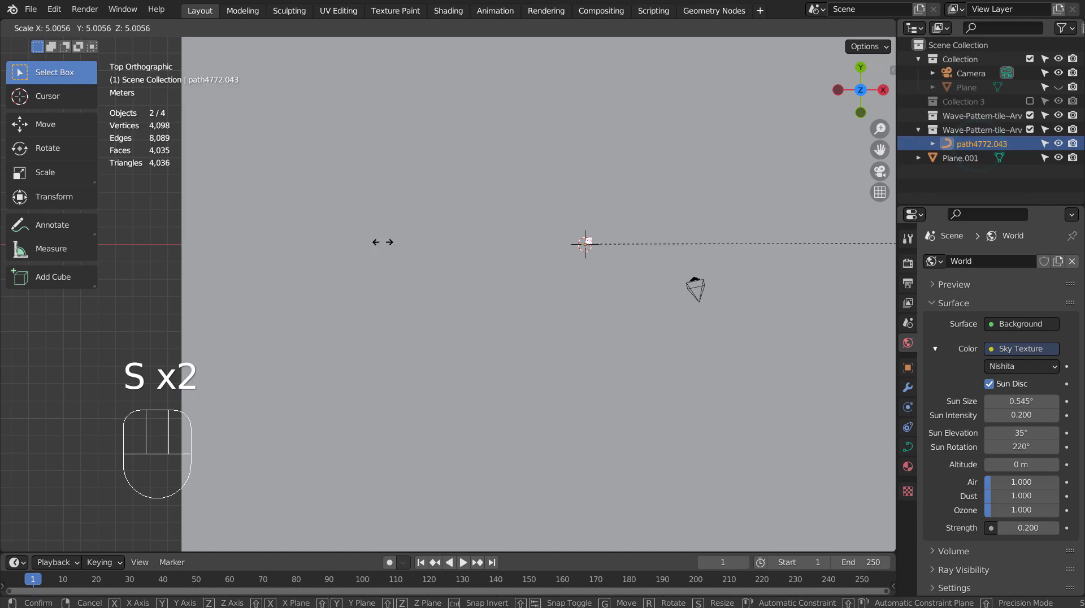
{"action": "left_click", "coordinate": [545, 181]}
{"action": "key", "text": "s"}
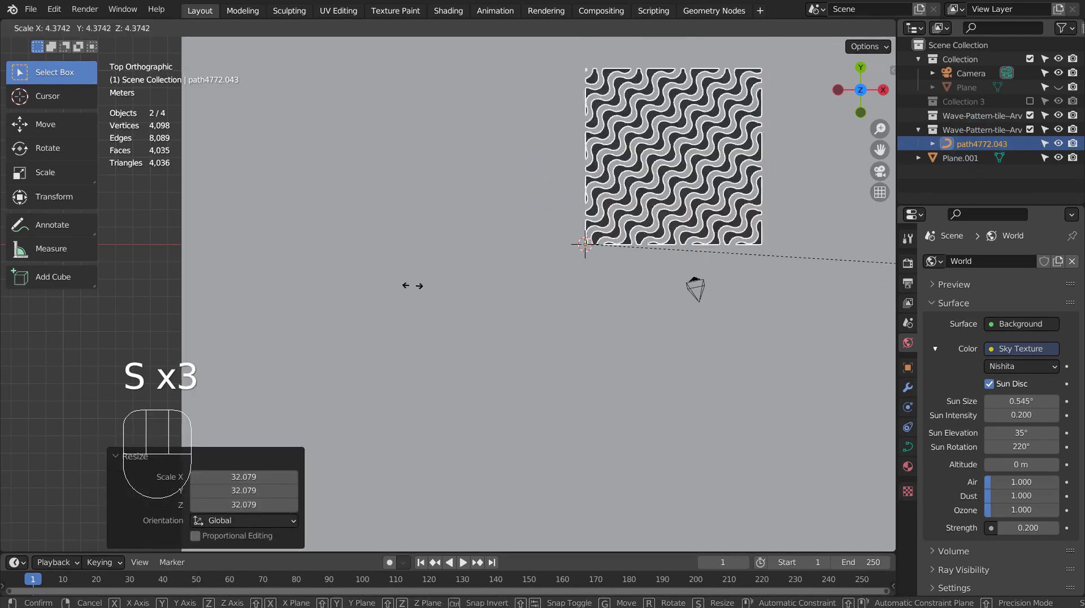
{"action": "left_click", "coordinate": [784, 258]}
{"action": "mouse_move", "coordinate": [785, 257]}
{"action": "middle_mouse_down", "text": "shift"}
{"action": "mouse_move", "coordinate": [558, 375]}
{"action": "mouse_move", "coordinate": [508, 292]}
{"action": "middle_mouse_up", "text": "shift"}
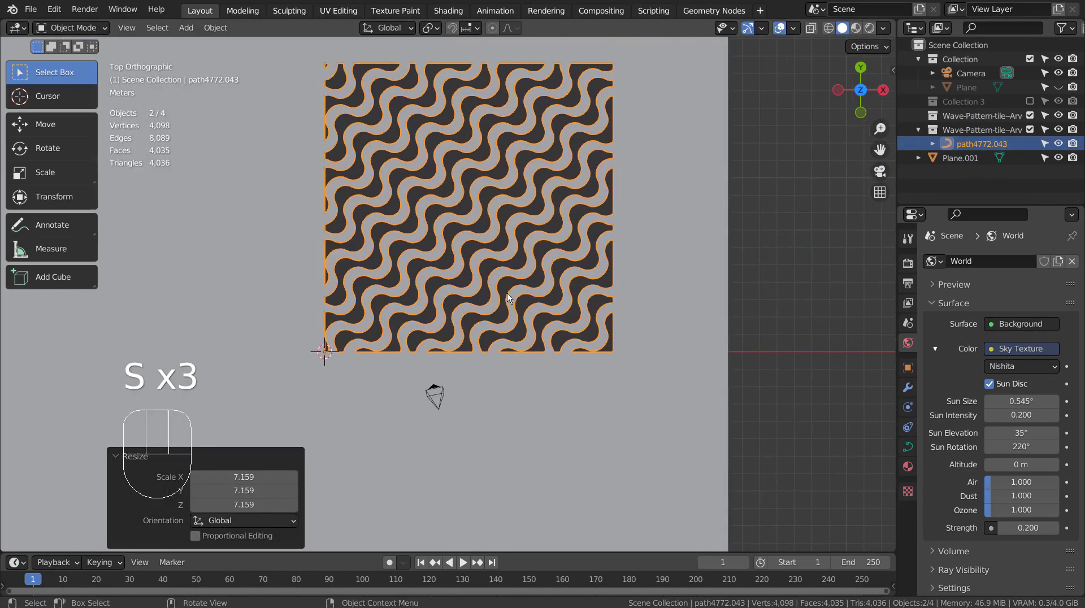
Step: Convert the wave pattern curve into a mesh
{"action": "right_click", "coordinate": [502, 247]}
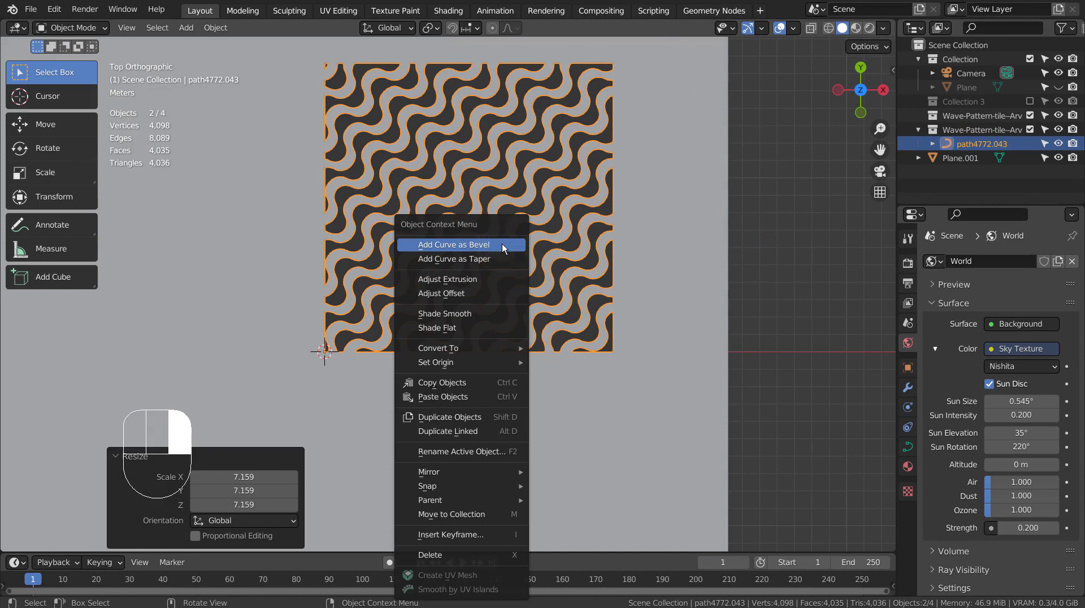
{"action": "mouse_move", "coordinate": [457, 348]}
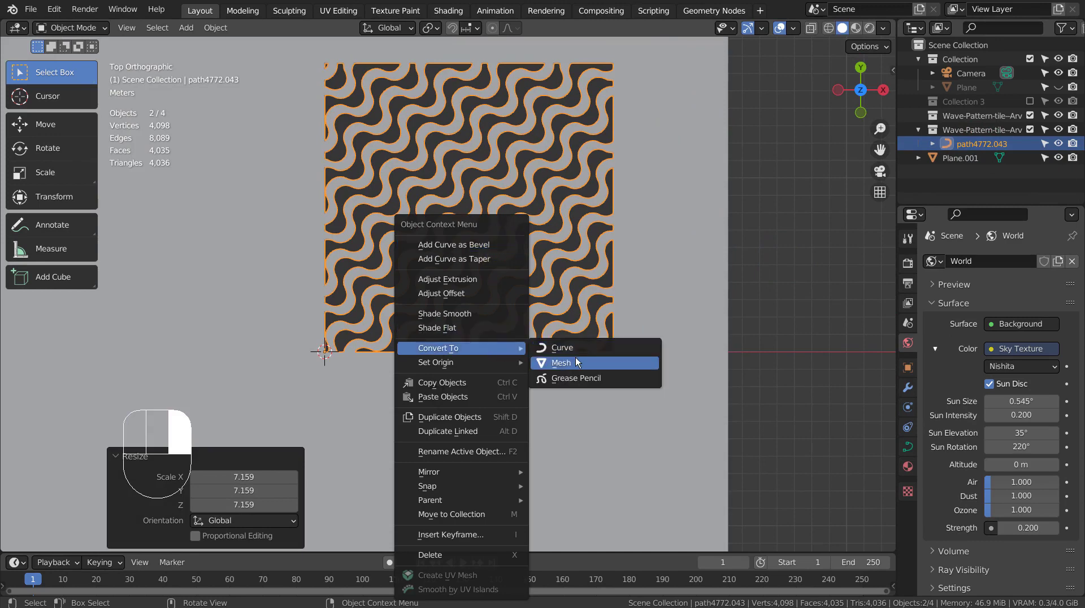
{"action": "left_click", "coordinate": [576, 358]}
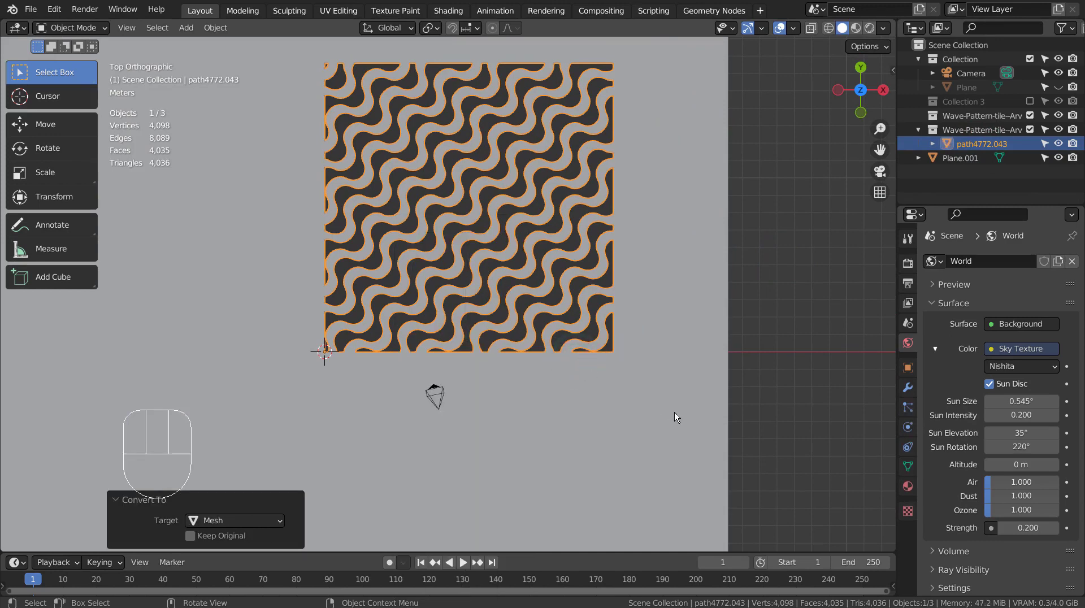
{"action": "middle_click_drag", "start_coordinate": [674, 412], "coordinate": [619, 405]}
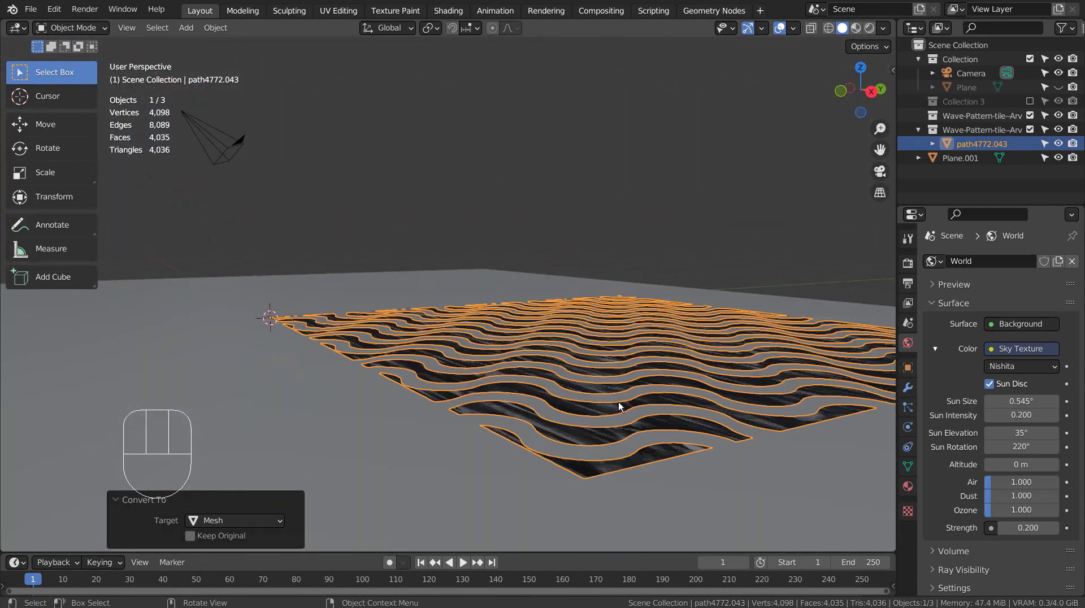
Step: Extrude all of the wave mesh's geometry upward into thick walls
{"action": "key", "text": "Tab"}
{"action": "key", "text": "a"}
{"action": "key", "text": "e"}
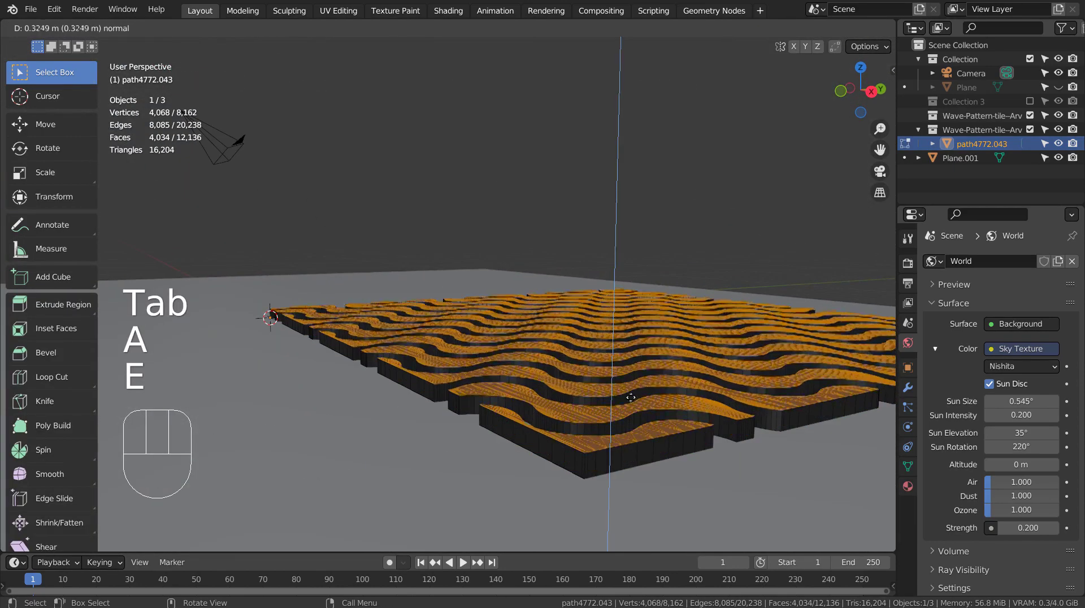
{"action": "left_click", "coordinate": [630, 399]}
{"action": "key", "text": "Tab"}
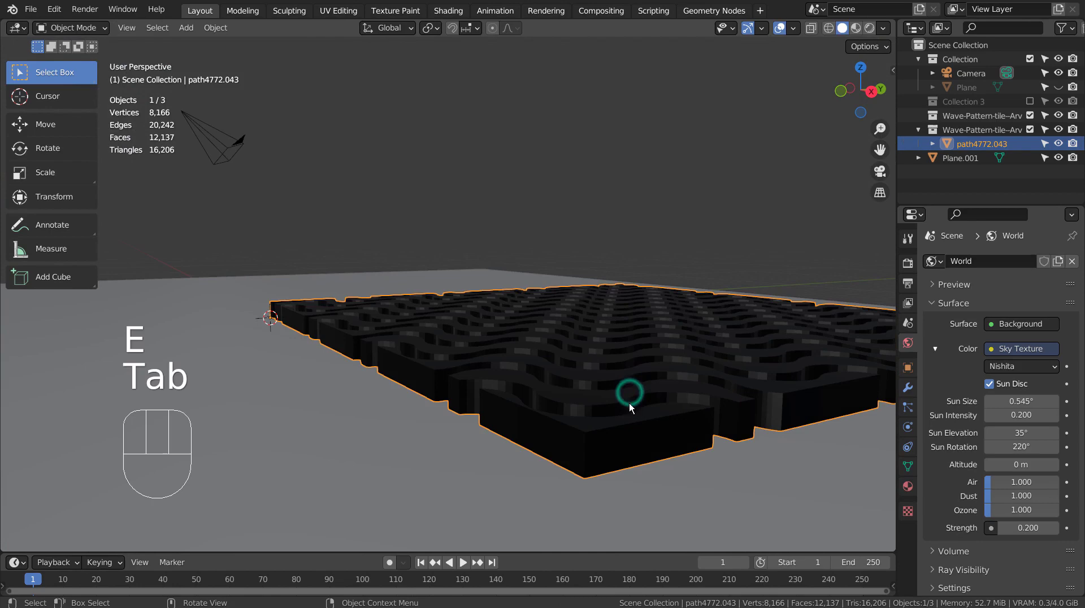
Step: Scale the wave tile down to about 0.54 of its size in camera view
{"action": "key", "text": "KP_0"}
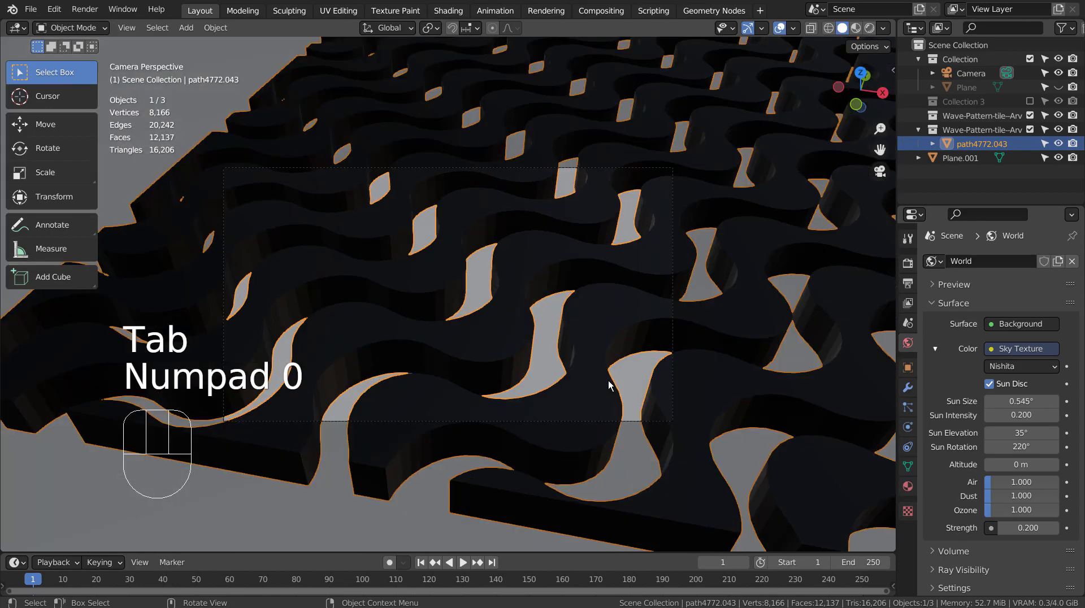
{"action": "scroll", "coordinate": [722, 341], "scroll_direction": "down", "scroll_amount": 2}
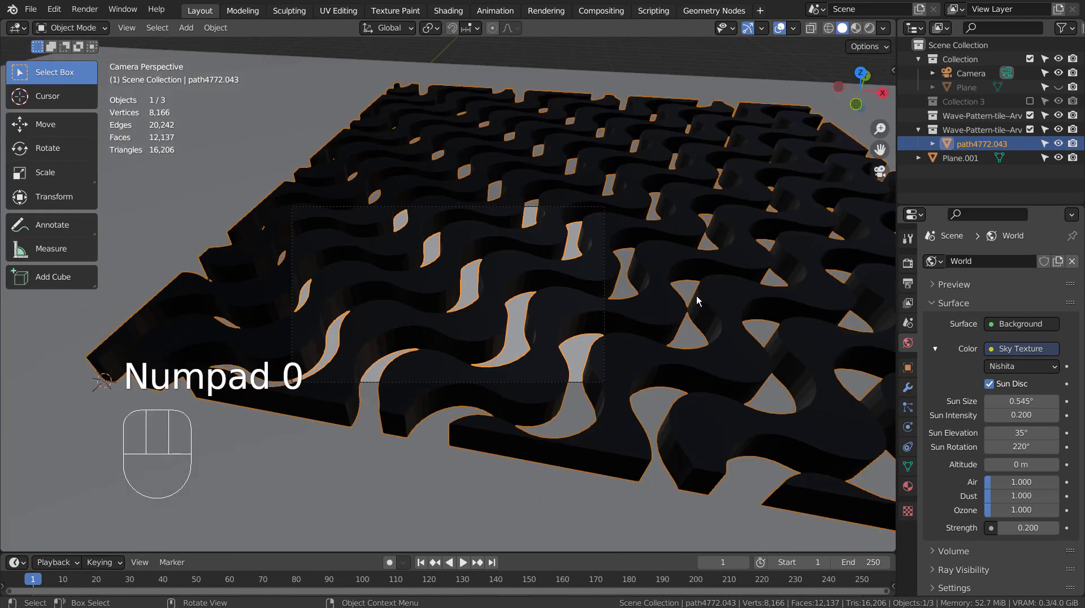
{"action": "left_click", "coordinate": [658, 273]}
{"action": "left_click", "coordinate": [700, 321]}
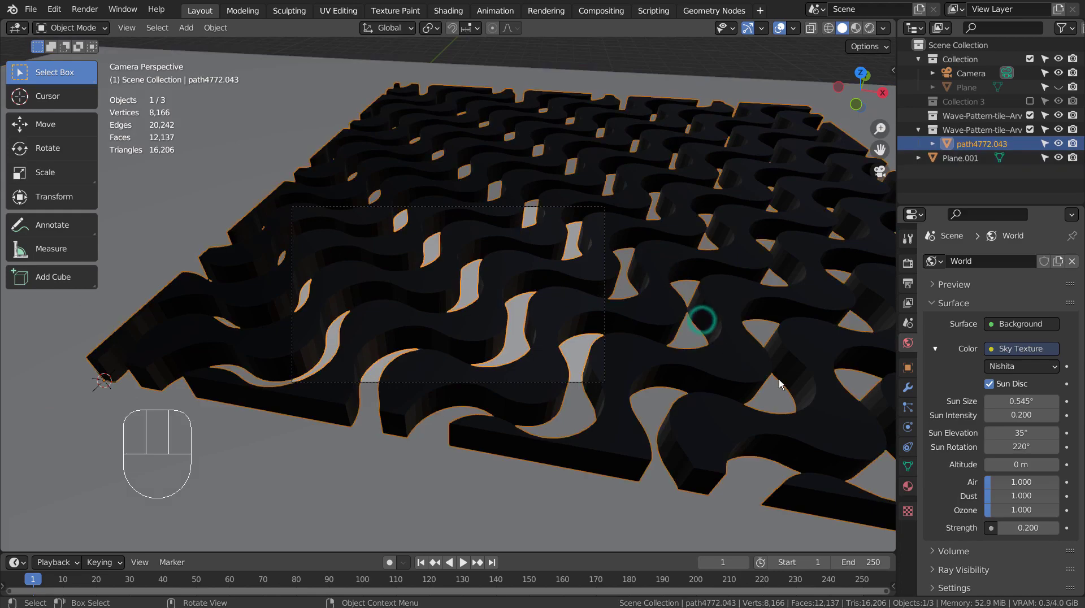
{"action": "key", "text": "s"}
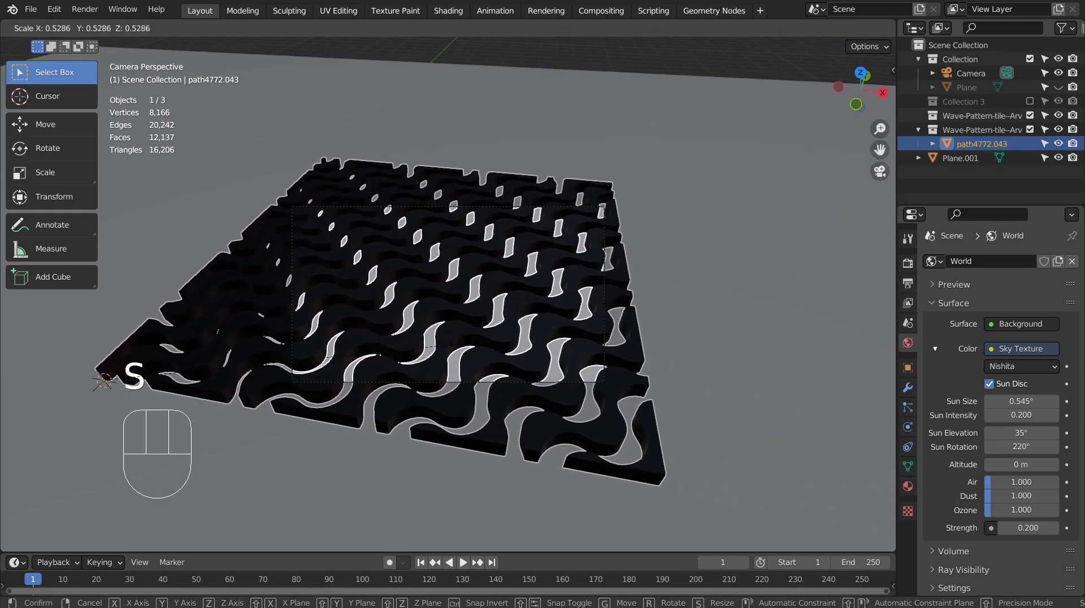
{"action": "left_click", "coordinate": [465, 342]}
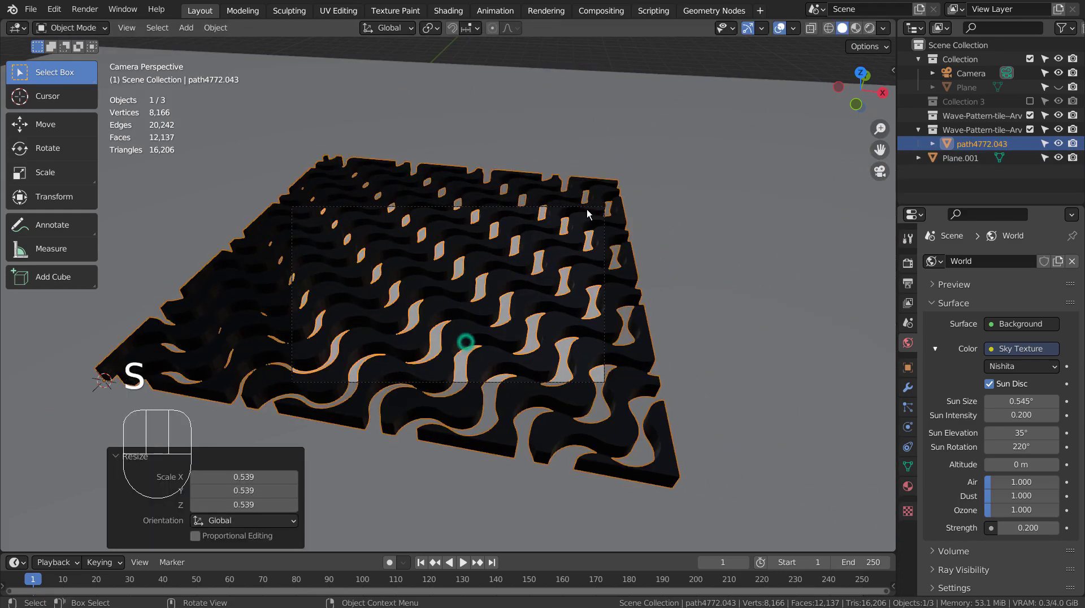
Step: Give the wave tile the blue SVGMat.001 material, previewed in Rendered shading
{"action": "left_click", "coordinate": [868, 28]}
{"action": "left_click", "coordinate": [534, 275]}
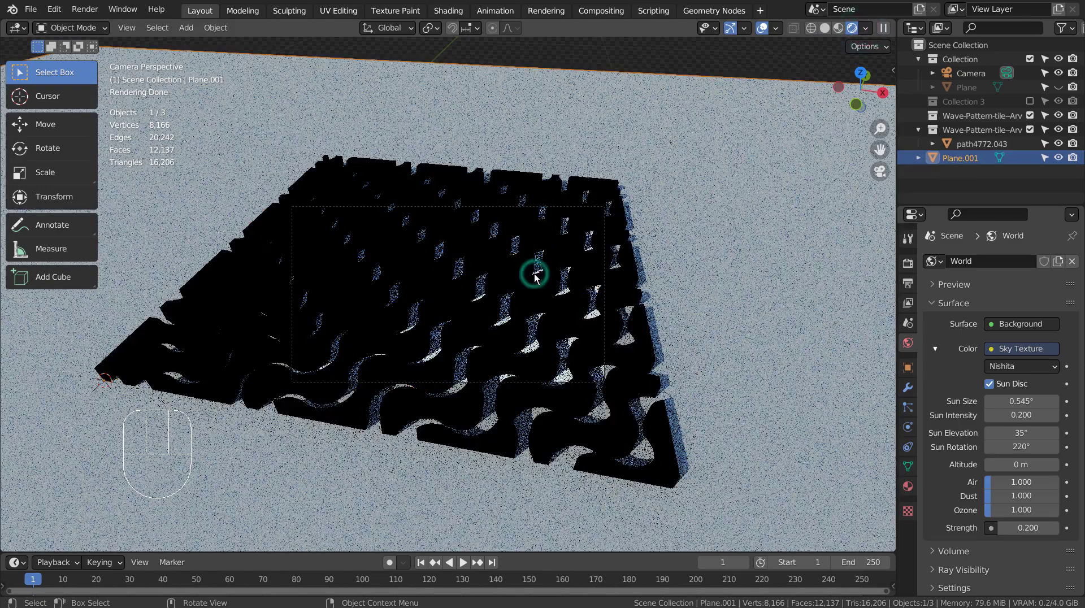
{"action": "left_click", "coordinate": [612, 318]}
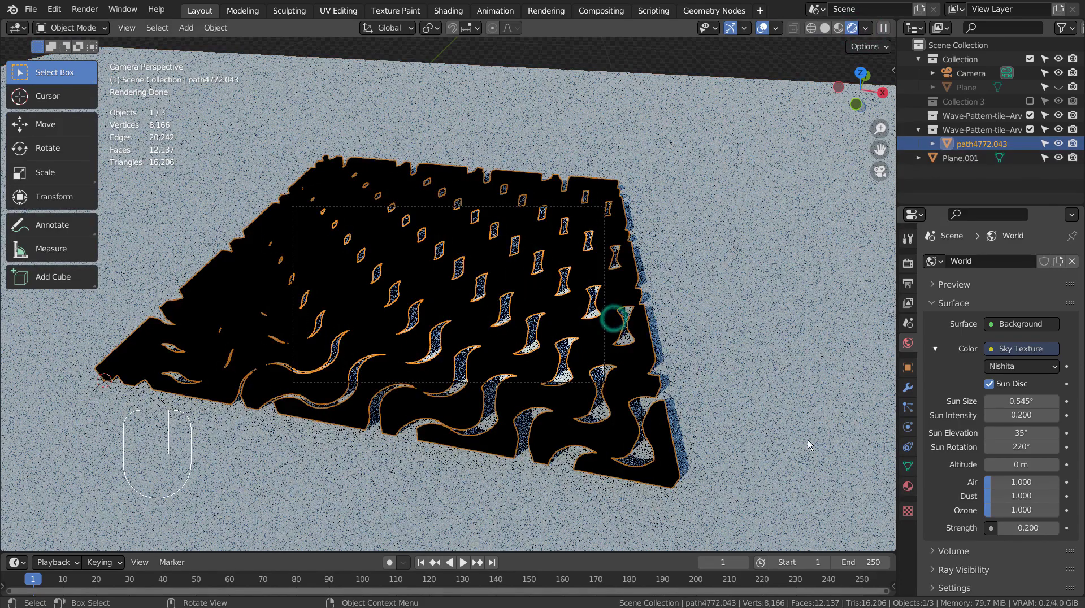
{"action": "left_click", "coordinate": [908, 485]}
{"action": "left_click", "coordinate": [933, 320]}
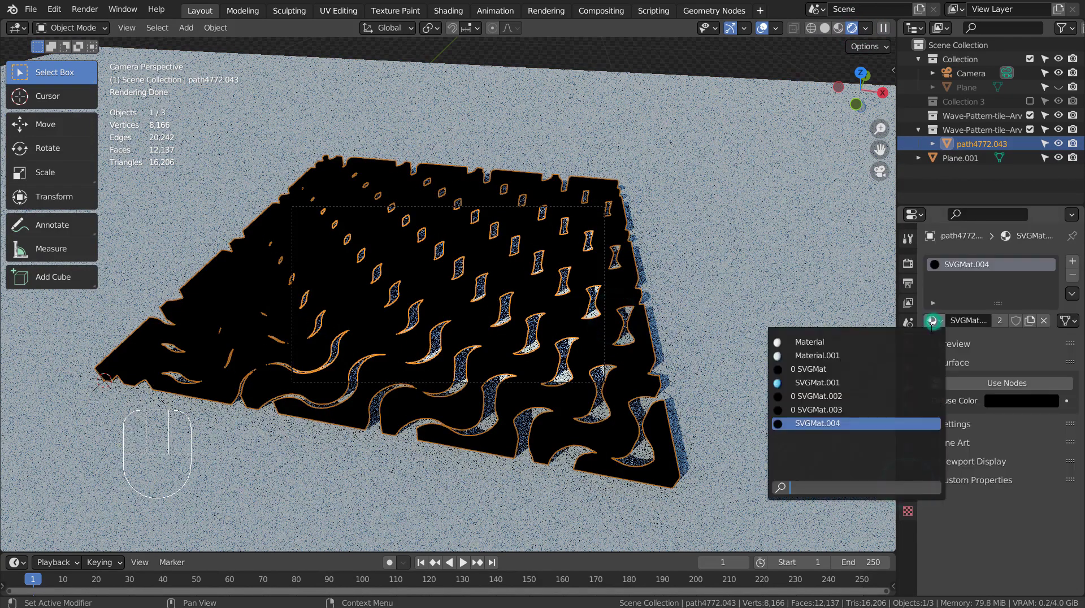
{"action": "left_click", "coordinate": [881, 382]}
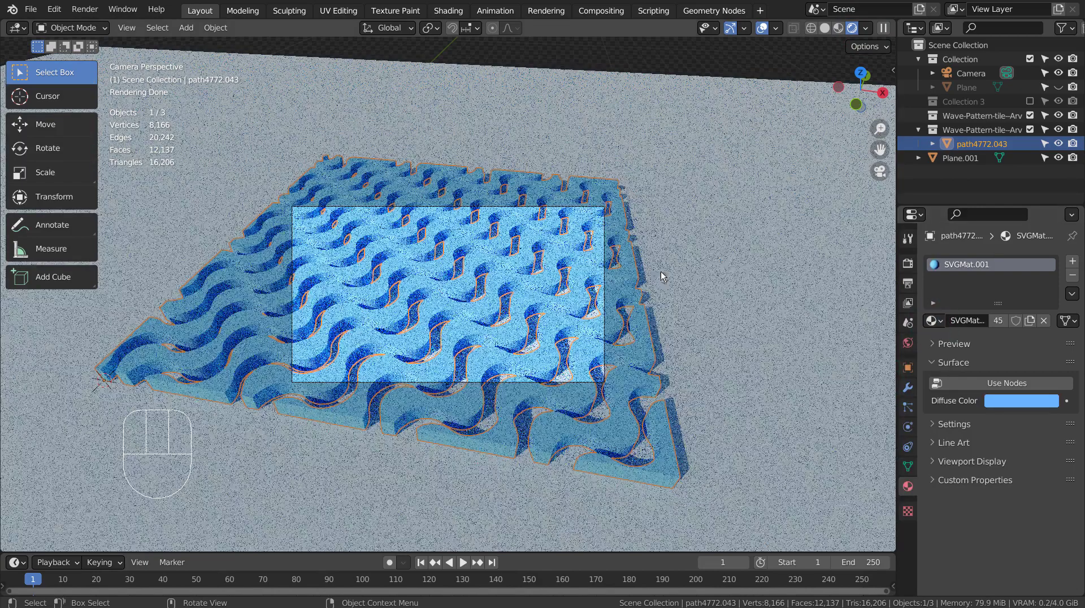
{"action": "left_click", "coordinate": [633, 279]}
Step: Add a level-3 Subdivision Surface to the wave tile with Ctrl+3
{"action": "scroll", "coordinate": [593, 299], "scroll_direction": "up", "scroll_amount": 2}
{"action": "scroll", "coordinate": [551, 321], "scroll_direction": "up", "scroll_amount": 4}
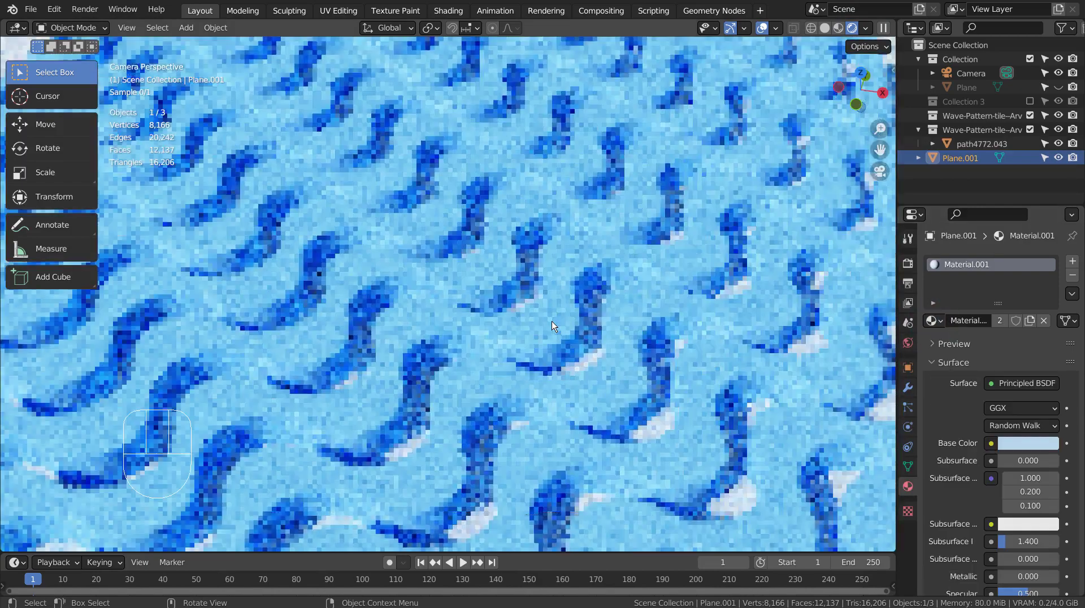
{"action": "left_click", "coordinate": [486, 274]}
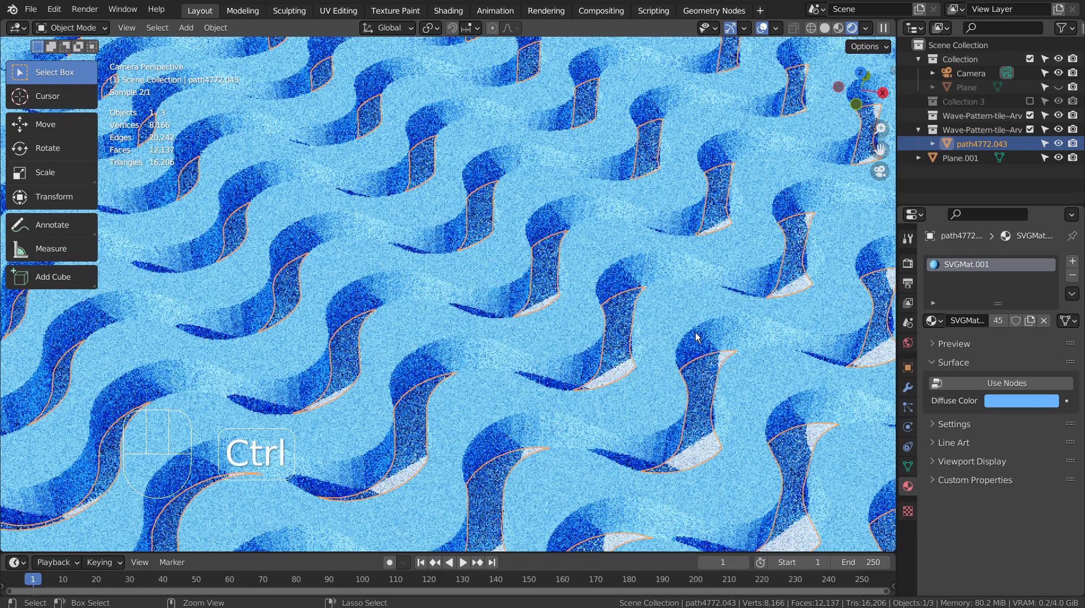
{"action": "key", "text": "ctrl+3"}
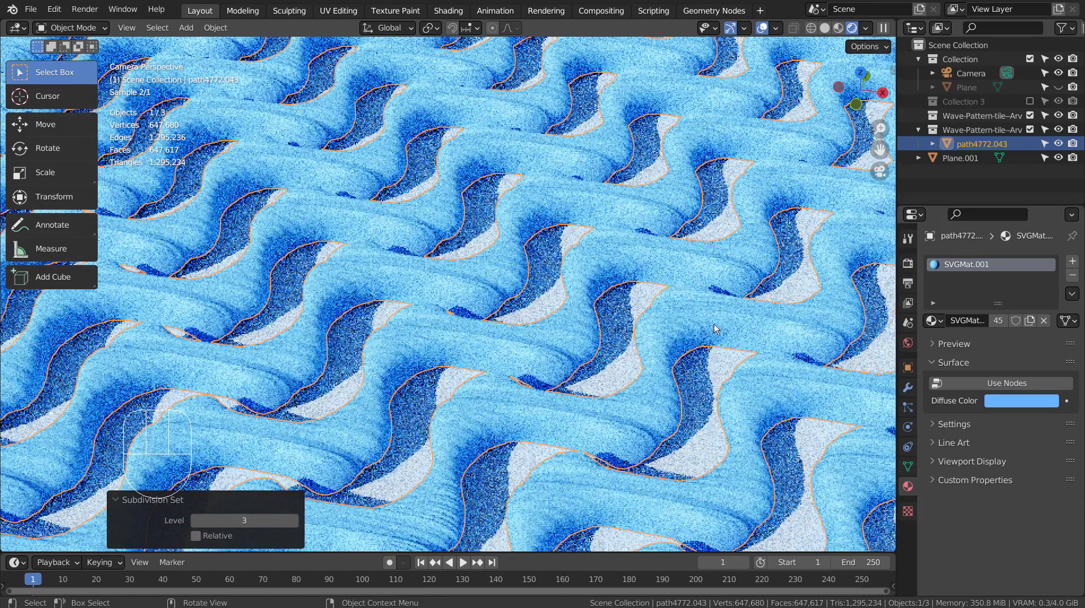
{"action": "left_click", "coordinate": [799, 248]}
{"action": "scroll", "coordinate": [787, 262], "scroll_direction": "down", "scroll_amount": 3}
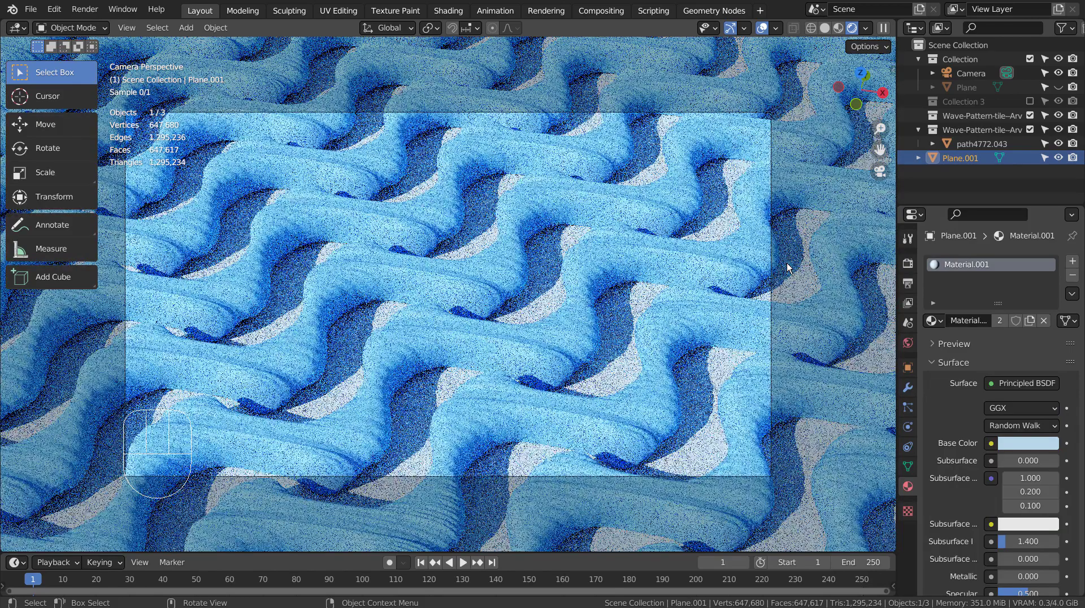
{"action": "scroll", "coordinate": [787, 263], "scroll_direction": "down", "scroll_amount": 2}
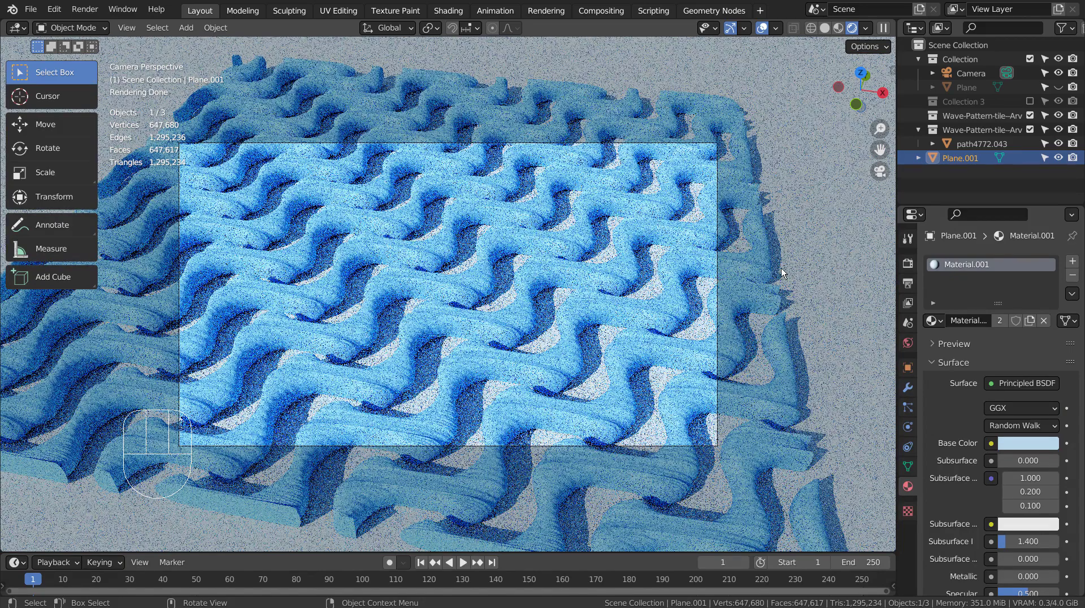
{"action": "middle_click_drag", "start_coordinate": [640, 343], "coordinate": [778, 312]}
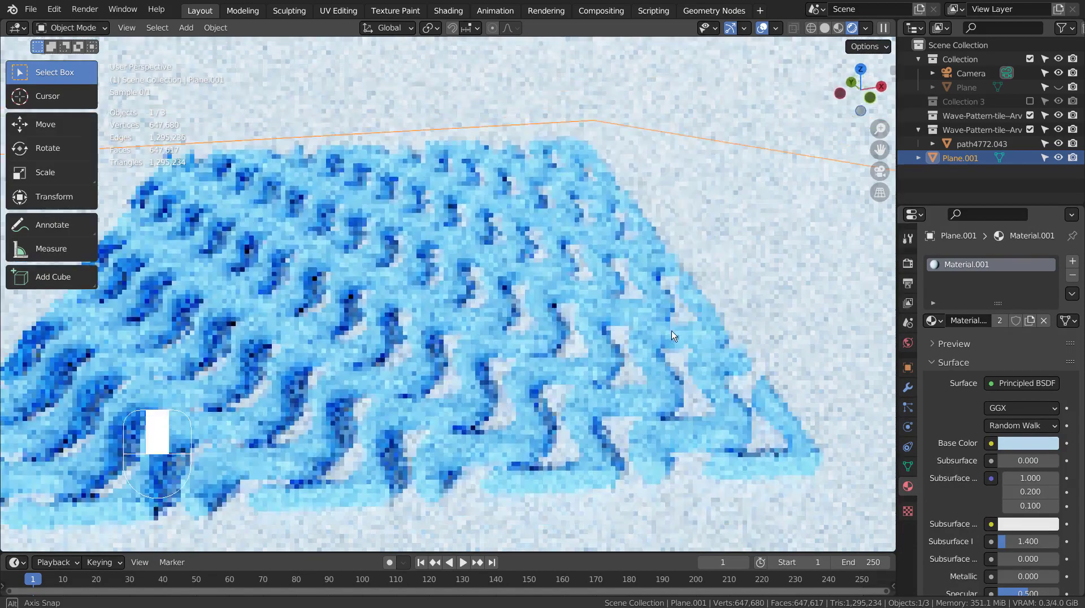